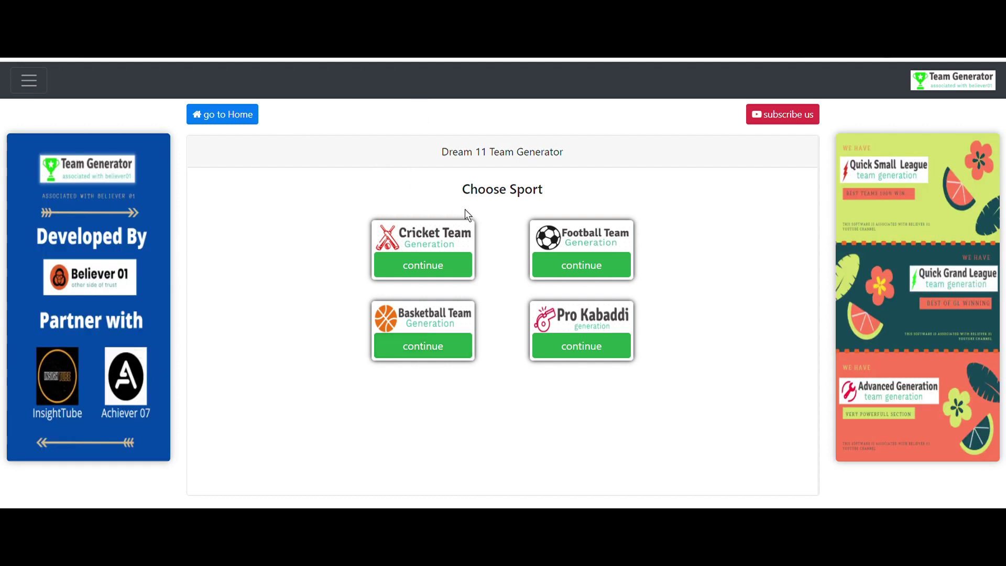
# Start new cricket team generation with Dream11 as the fantasy app and IPL as the series
pyautogui.click(440, 272)
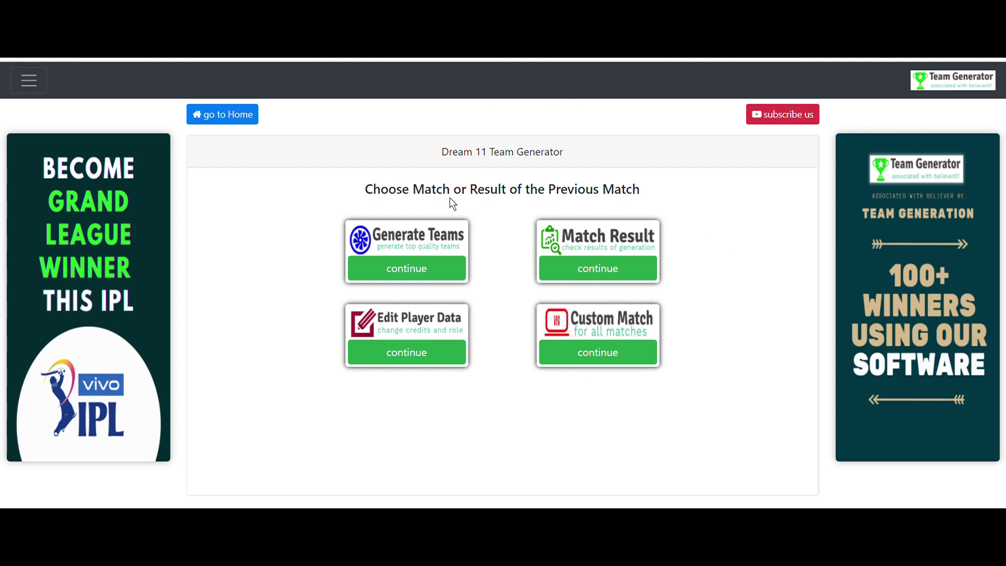
pyautogui.click(393, 269)
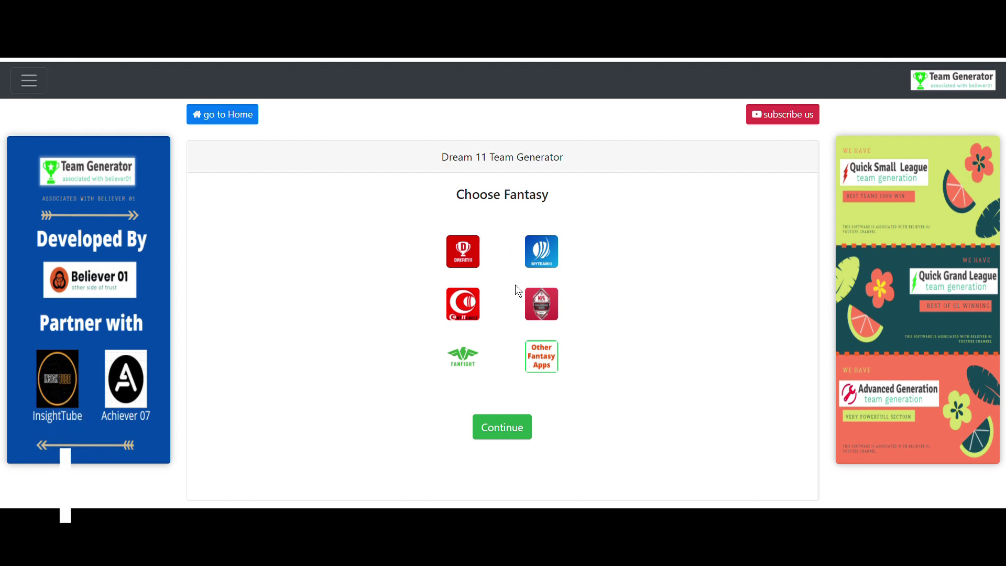
pyautogui.click(457, 259)
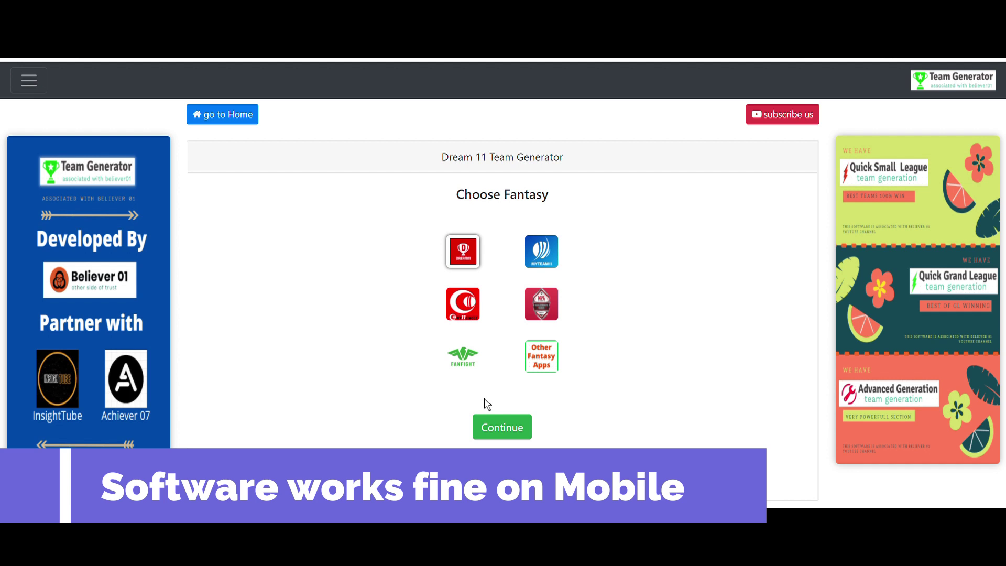
pyautogui.click(513, 432)
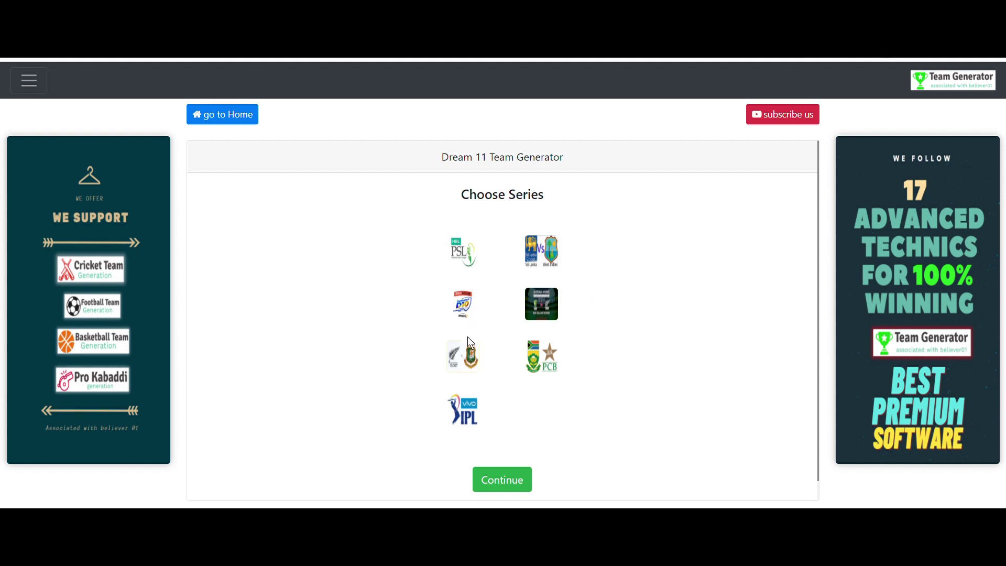
pyautogui.click(470, 417)
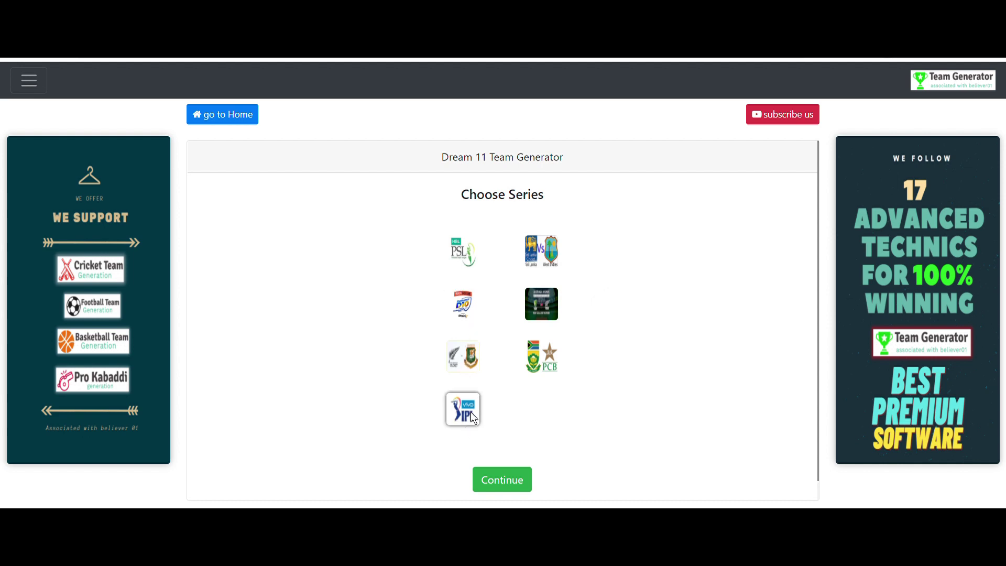
pyautogui.click(518, 487)
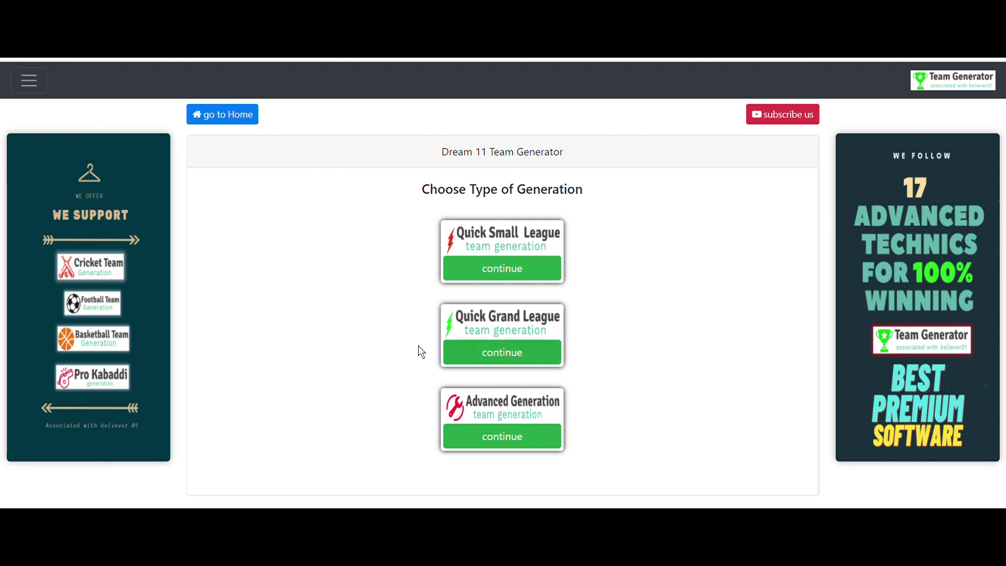
# Choose Advanced Generation as the generation type
pyautogui.click(495, 436)
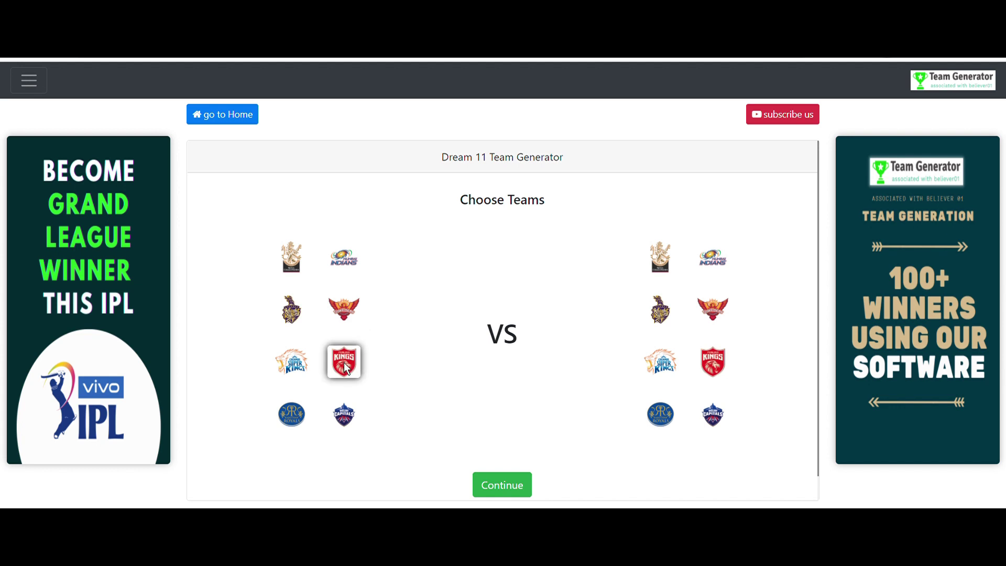
# Set the matchup to Punjab Kings vs Rajasthan Royals with match number 1
pyautogui.click(660, 415)
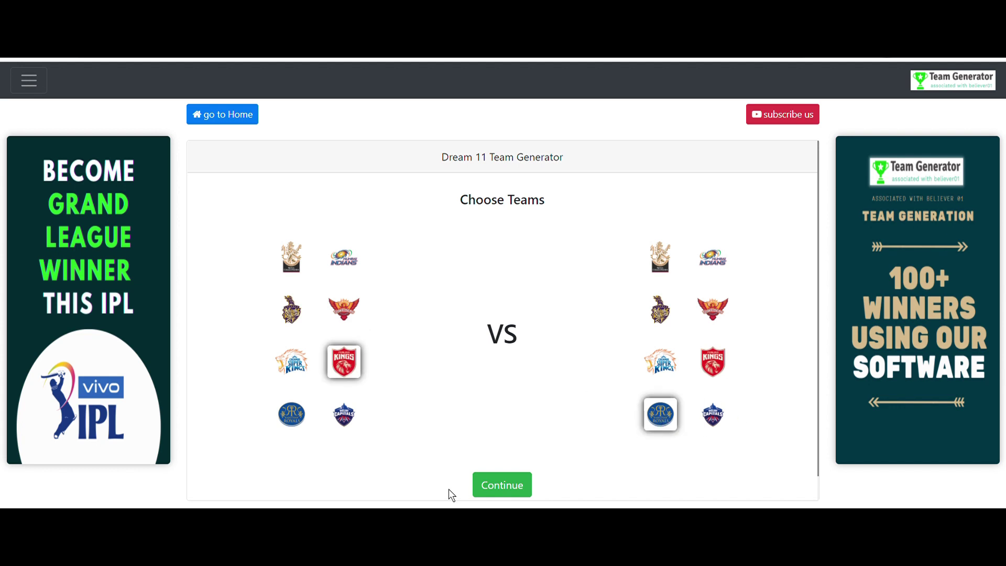
pyautogui.click(489, 496)
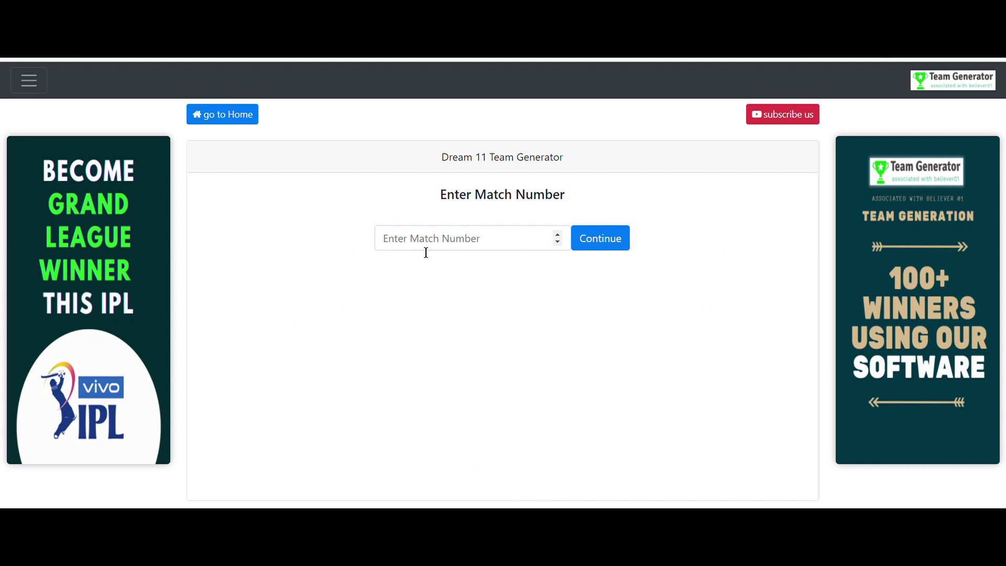
pyautogui.click(458, 251)
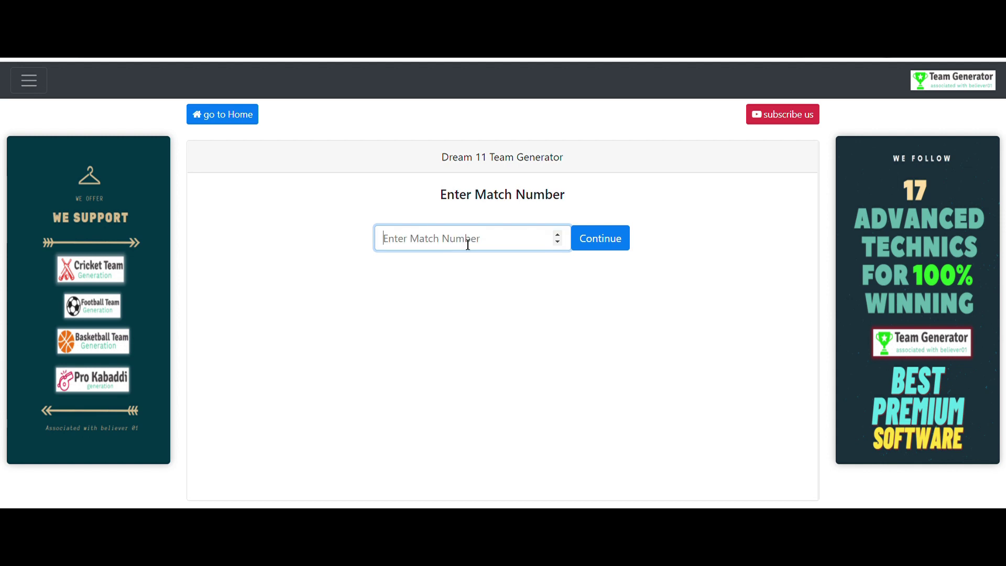
pyautogui.write('1')
pyautogui.click(628, 285)
pyautogui.click(600, 249)
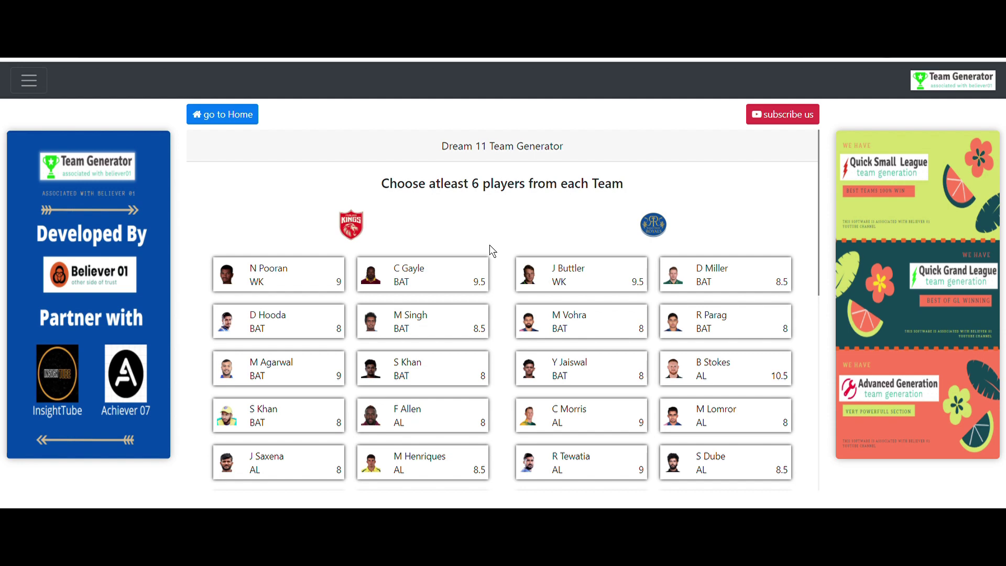
# Add C Gayle and wicketkeepers N Pooran and K Rahul to the Punjab Kings picks
pyautogui.scroll(-3, 504, 305)
pyautogui.scroll(3, 495, 325)
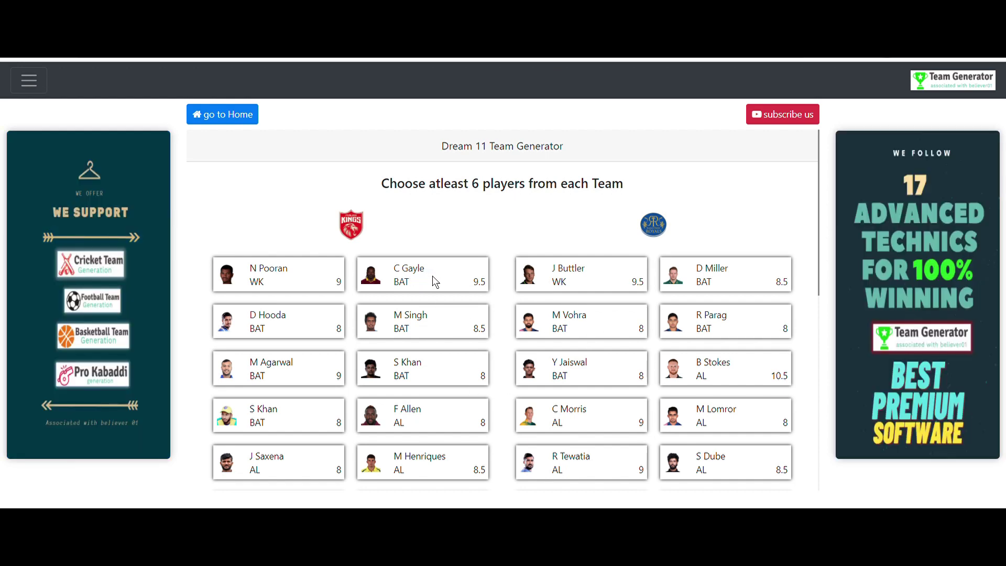
pyautogui.click(443, 290)
pyautogui.scroll(-1, 329, 345)
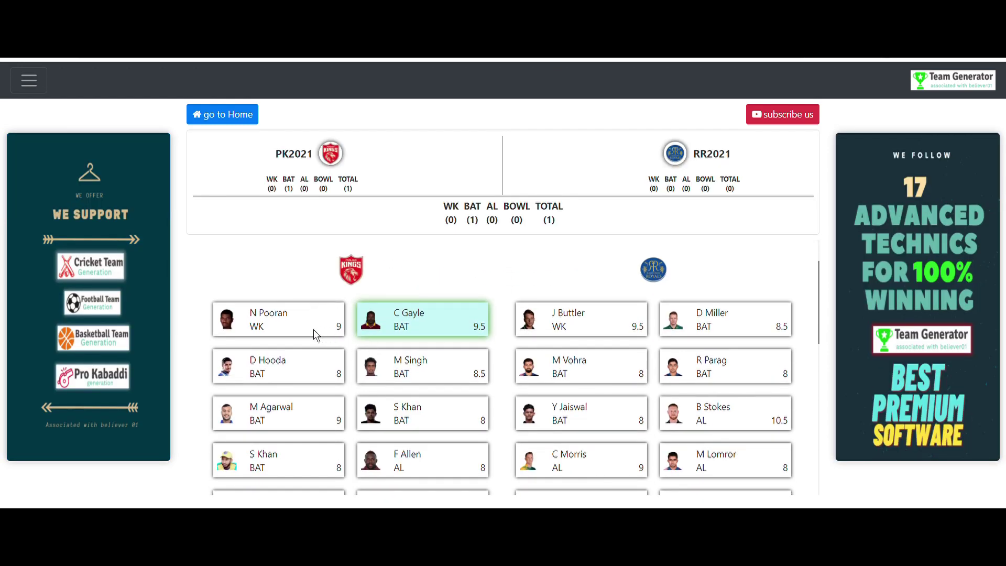
pyautogui.click(287, 324)
pyautogui.scroll(-2, 353, 326)
pyautogui.scroll(3, 422, 344)
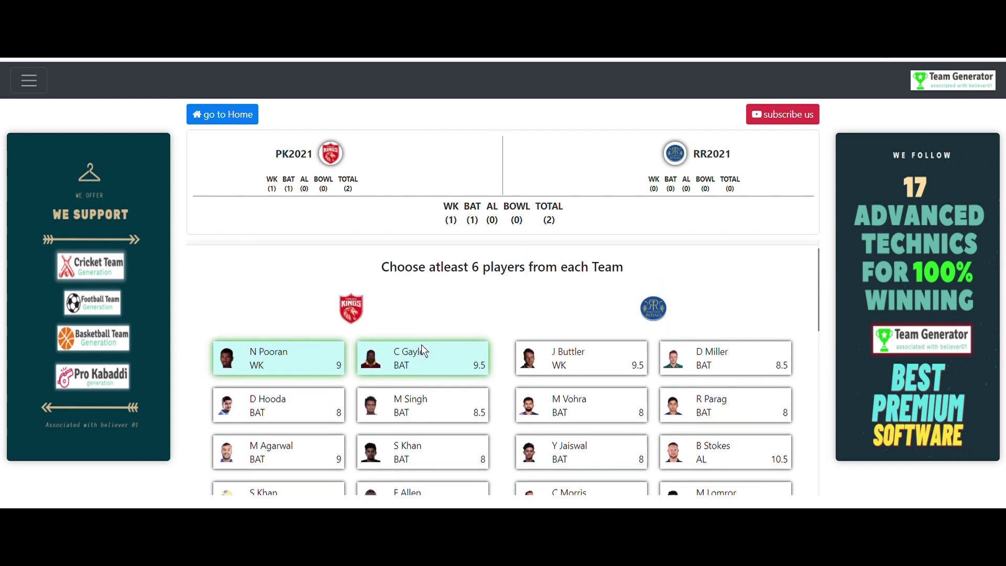
pyautogui.scroll(-4, 375, 348)
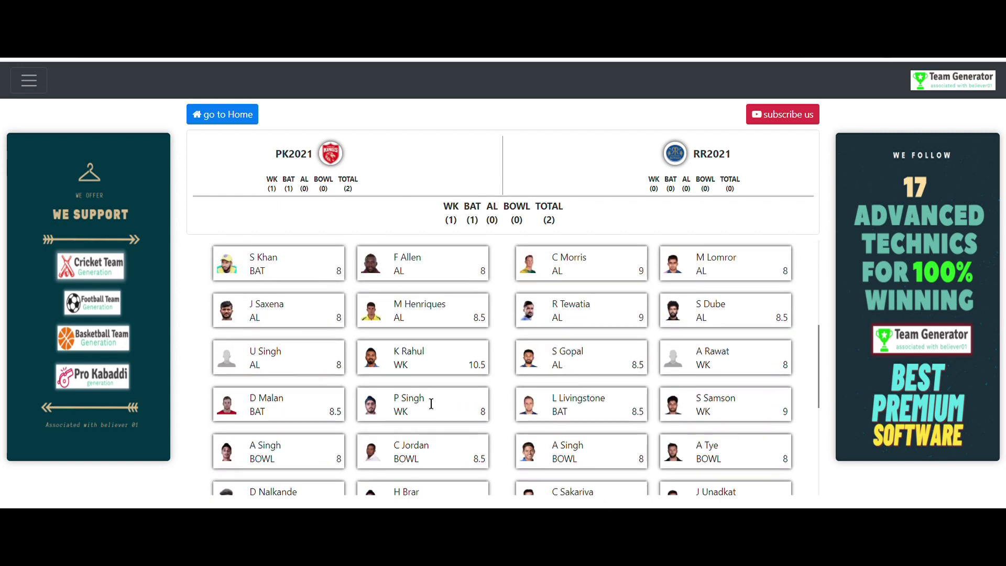
pyautogui.click(419, 364)
pyautogui.scroll(-2, 426, 380)
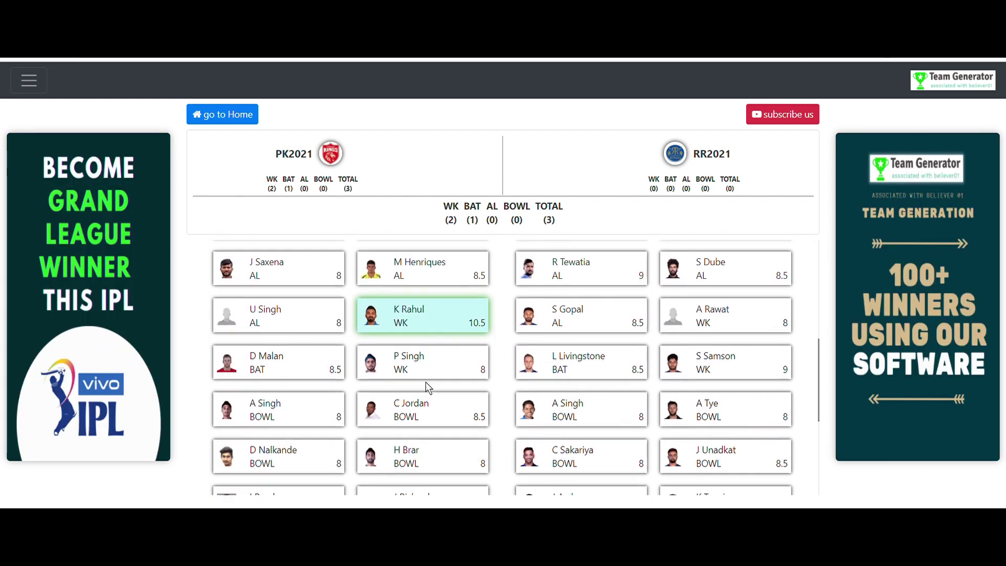
# Add Punjab bowlers C Jordan, J Richardson, M Ashwin, M Shami and R Bishnoi
pyautogui.click(419, 335)
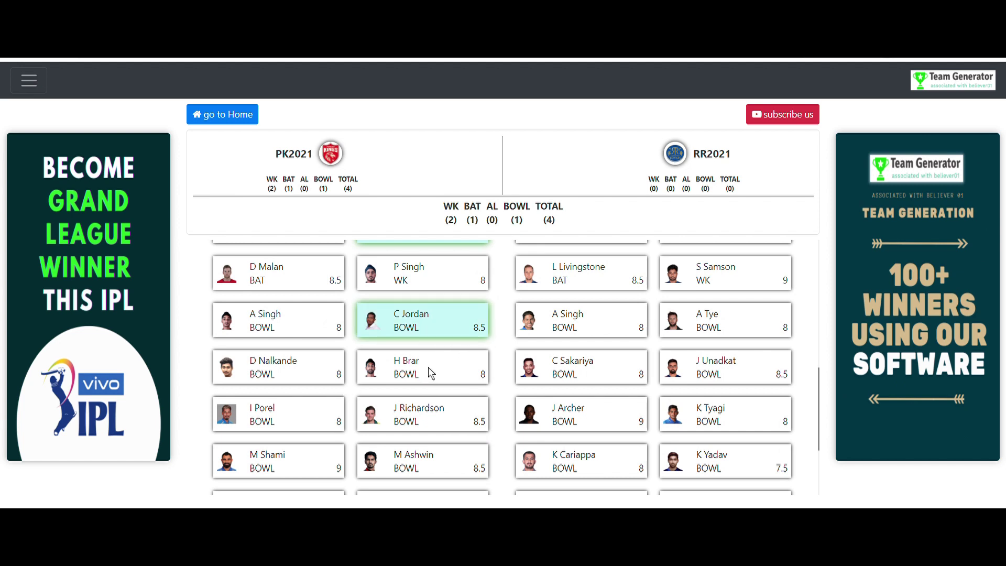
pyautogui.click(433, 420)
pyautogui.scroll(-1, 419, 419)
pyautogui.click(417, 414)
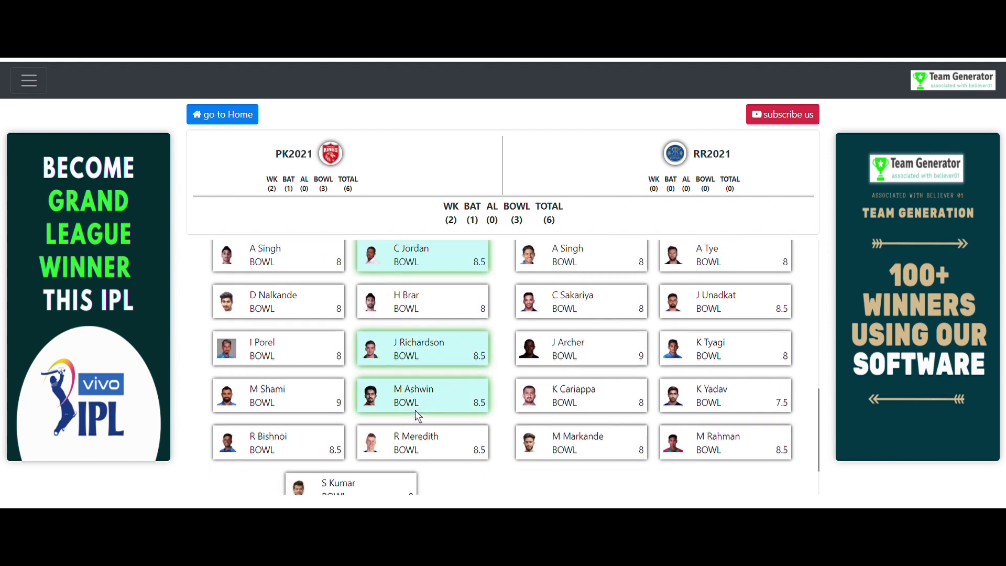
pyautogui.click(317, 399)
pyautogui.click(321, 452)
pyautogui.scroll(3, 324, 453)
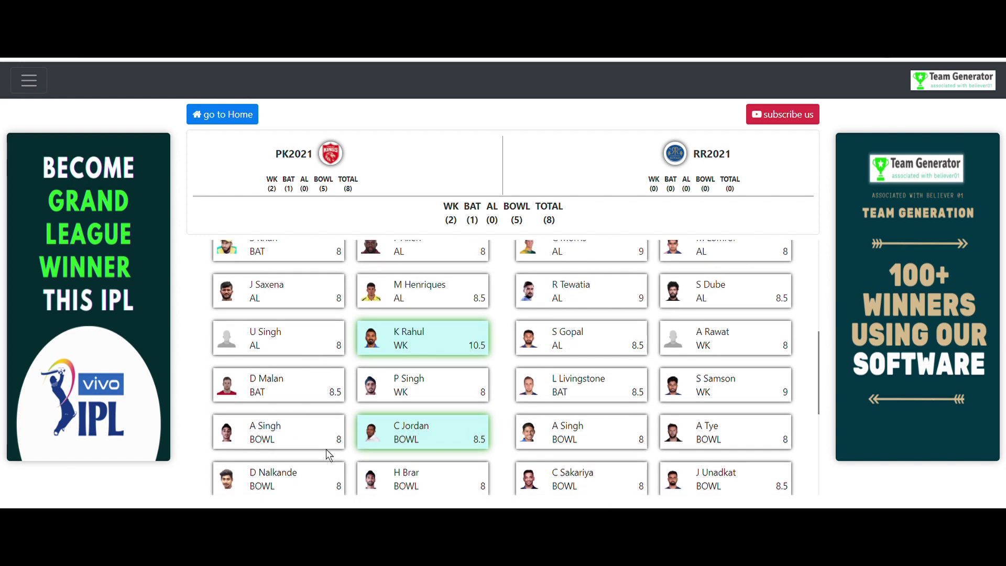
pyautogui.scroll(1, 326, 454)
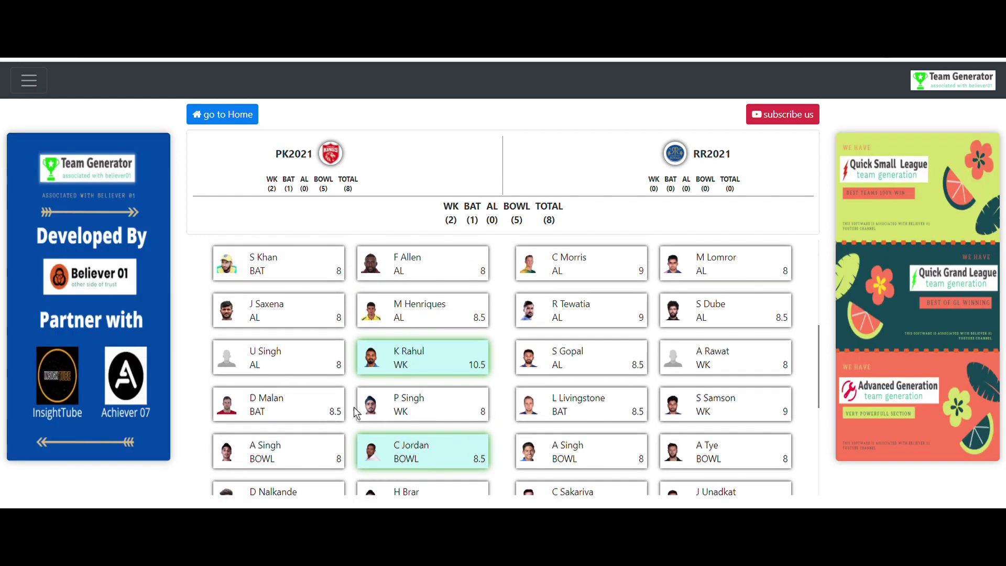
pyautogui.scroll(3, 366, 411)
# Add S Khan, M Singh and M Agarwal, completing 11 Punjab Kings players
pyautogui.click(410, 411)
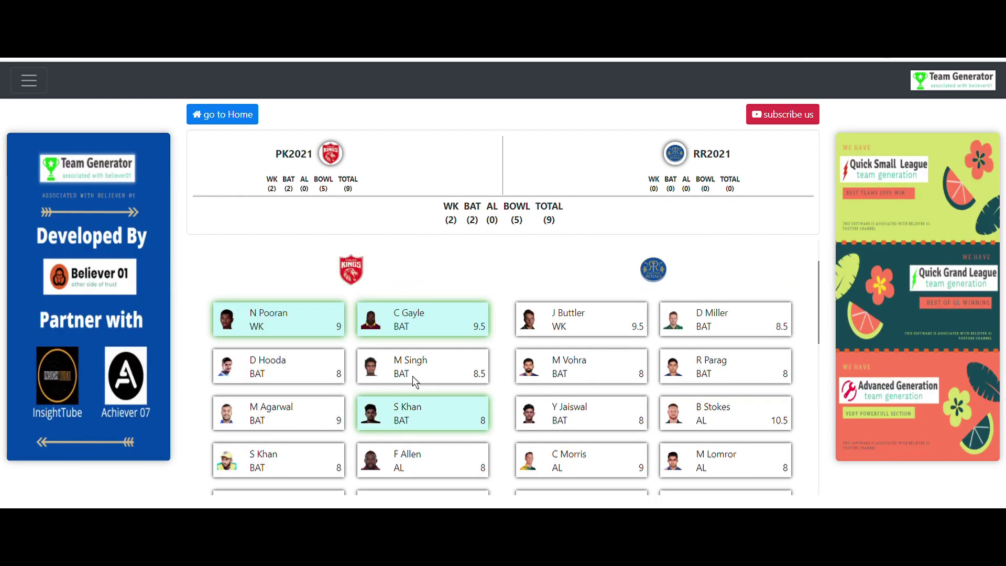
pyautogui.click(413, 376)
pyautogui.scroll(-2, 398, 403)
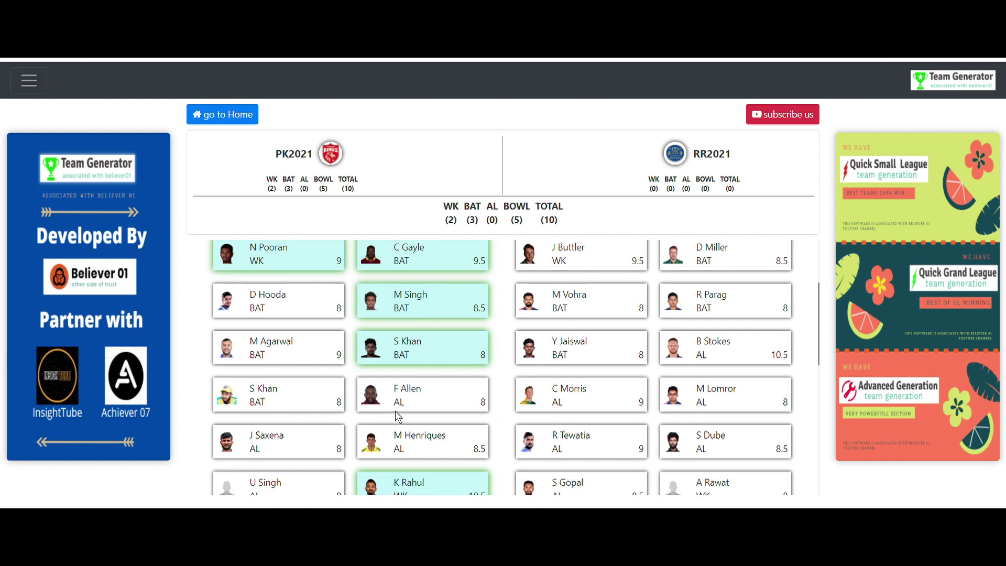
pyautogui.scroll(-3, 399, 418)
pyautogui.scroll(-4, 301, 391)
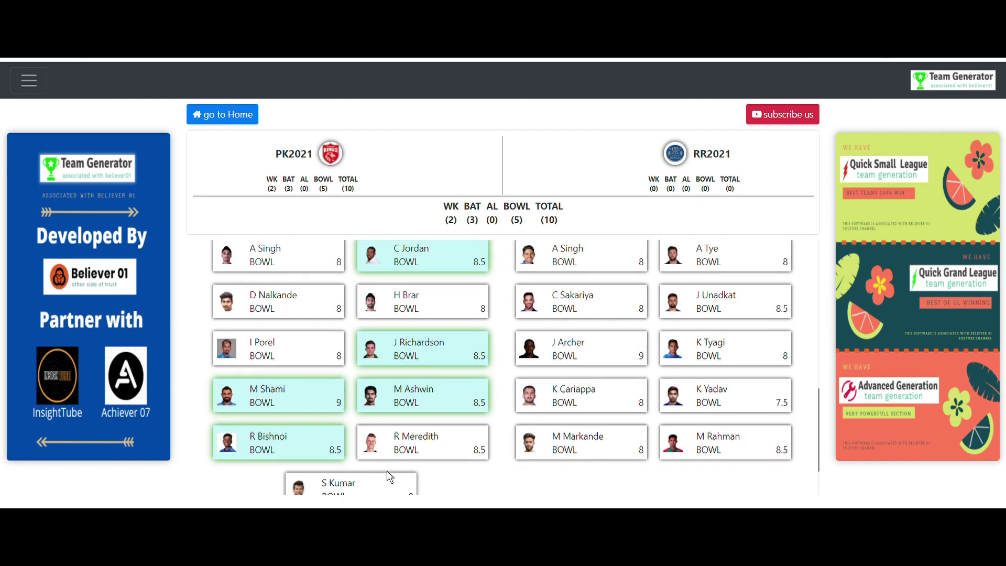
pyautogui.scroll(-2, 398, 466)
pyautogui.scroll(4, 394, 450)
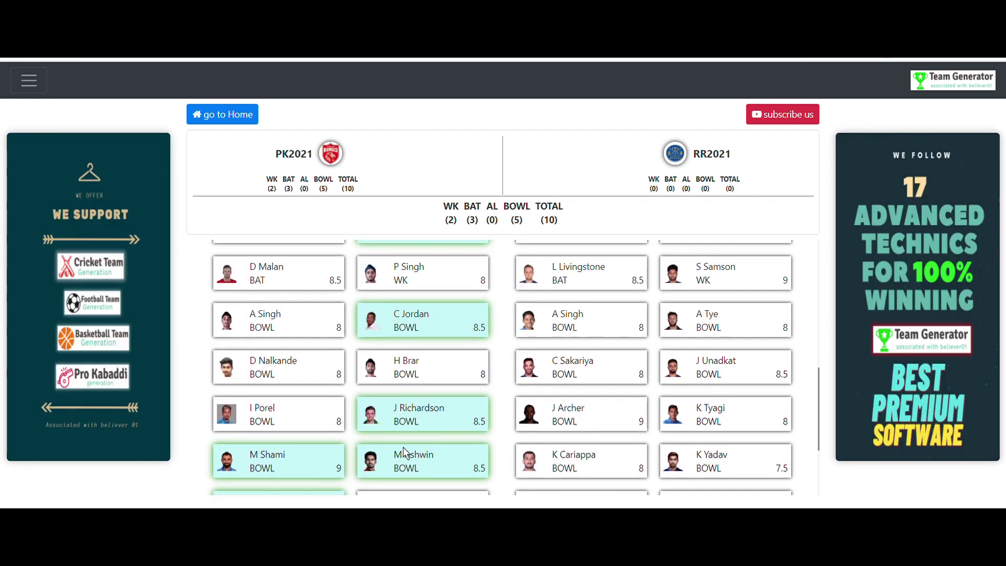
pyautogui.scroll(3, 294, 416)
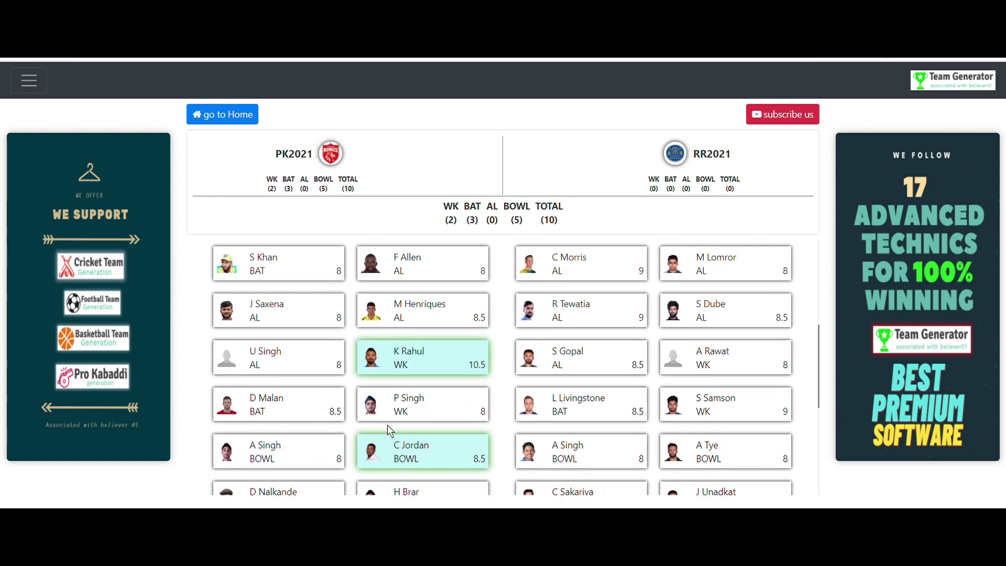
pyautogui.scroll(2, 331, 369)
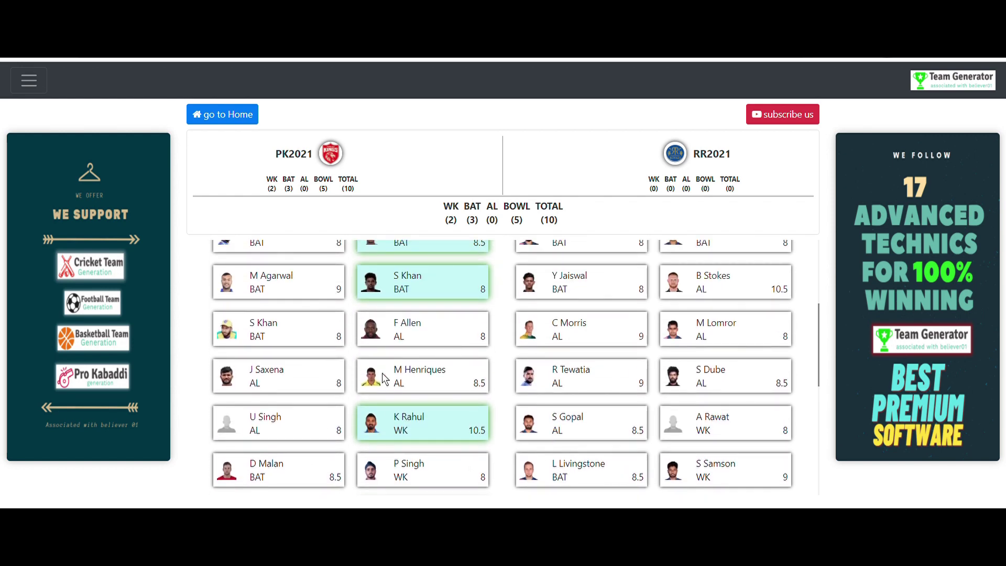
pyautogui.scroll(3, 365, 376)
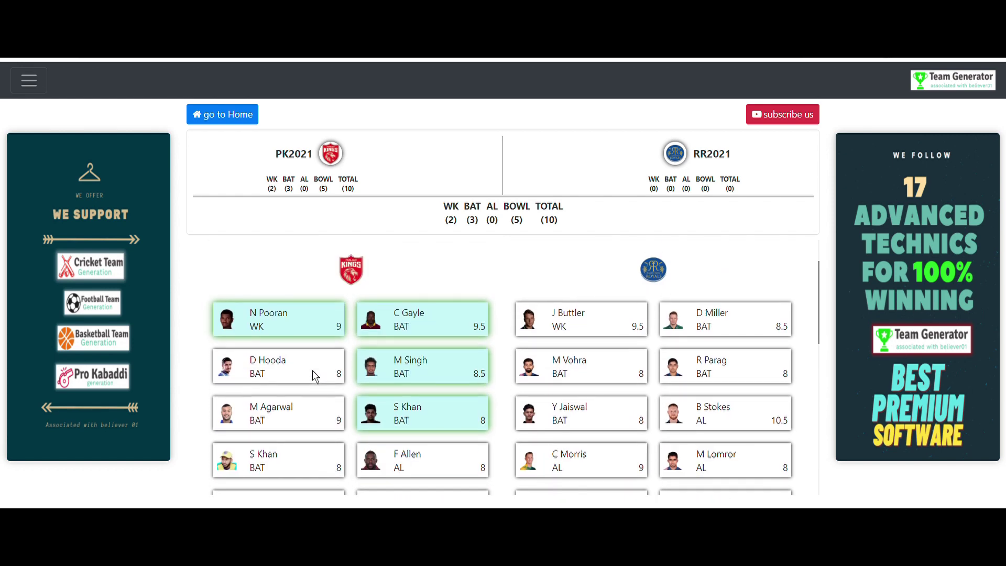
pyautogui.click(310, 420)
# Add Rajasthan players J Buttler, R Parag, B Stokes, Y Jaiswal and C Morris
pyautogui.scroll(-3, 434, 453)
pyautogui.scroll(5, 576, 419)
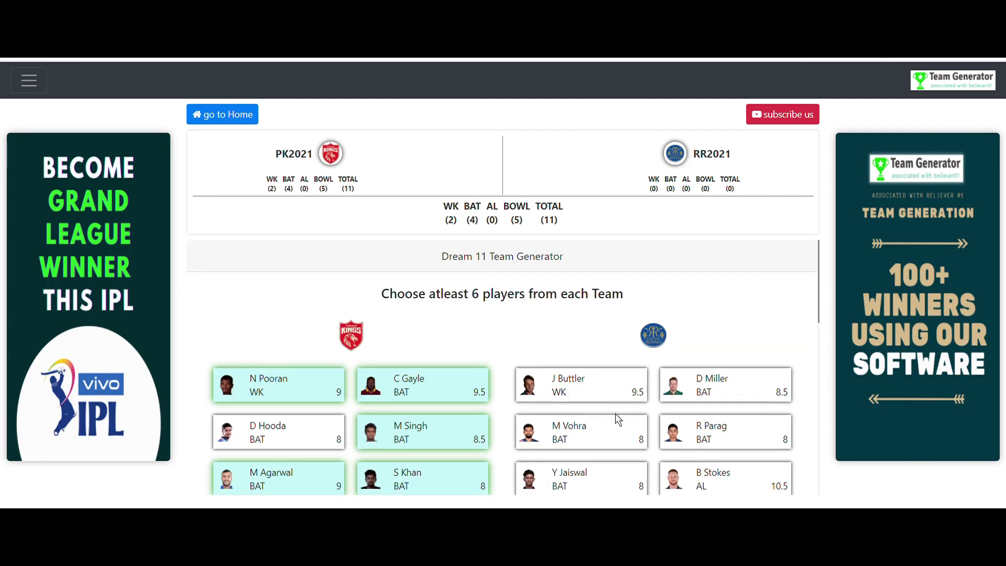
pyautogui.scroll(-3, 618, 419)
pyautogui.scroll(3, 573, 387)
pyautogui.click(626, 395)
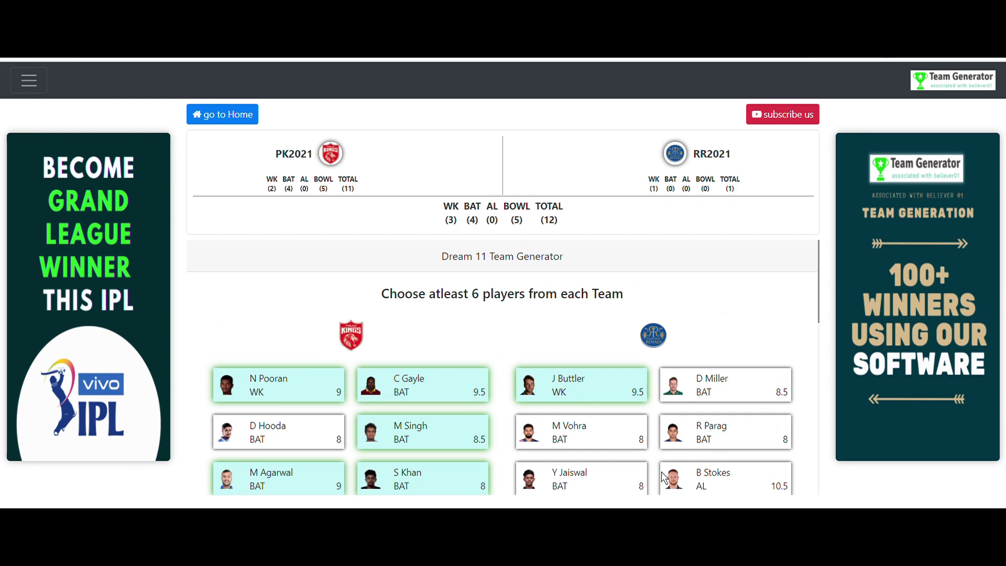
pyautogui.scroll(-3, 652, 446)
pyautogui.click(704, 309)
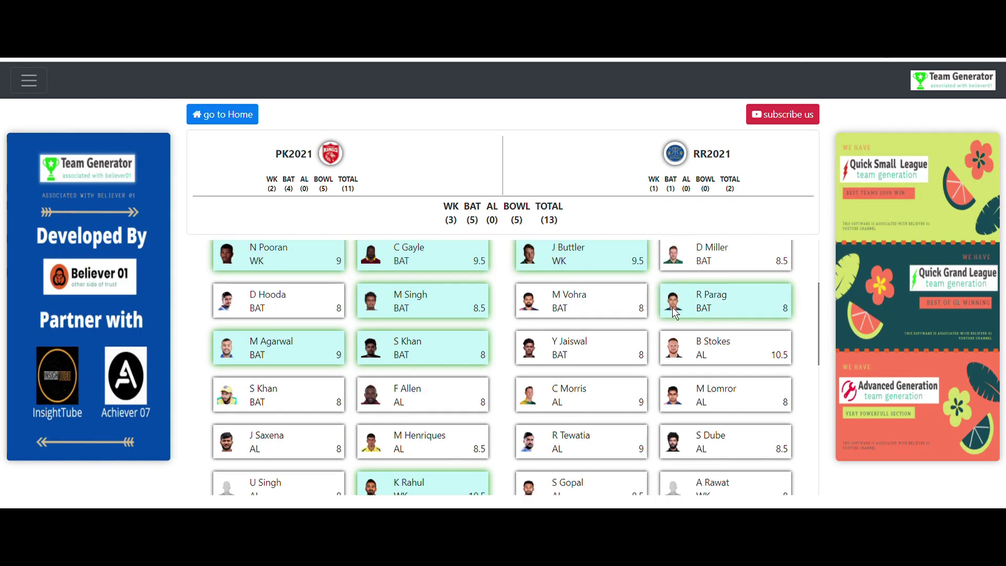
pyautogui.click(697, 351)
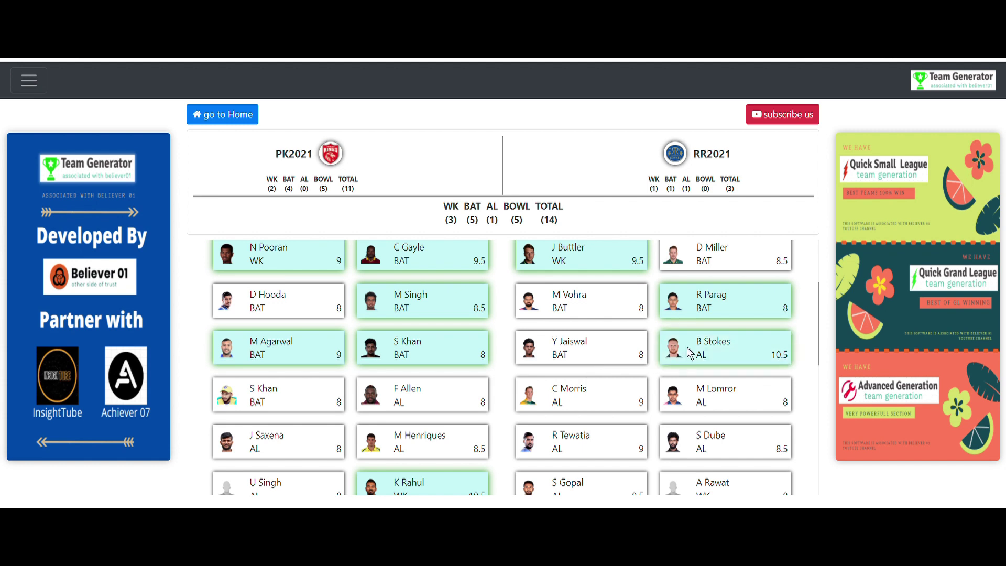
pyautogui.click(590, 354)
pyautogui.click(592, 404)
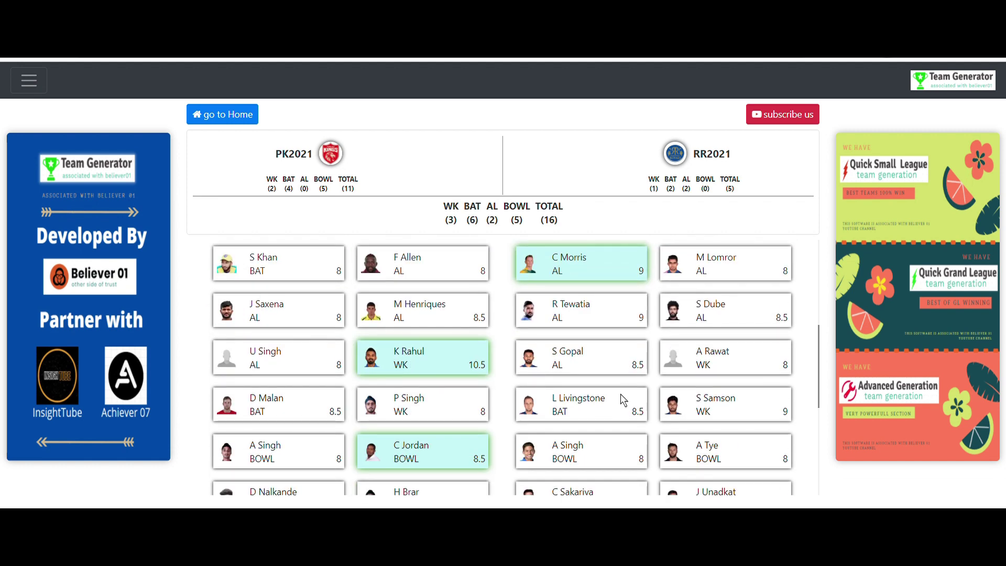
# Add R Tewatia, S Dube, S Samson, S Gopal, J Unadkat and A Tye for 11 Rajasthan players
pyautogui.scroll(1, 643, 391)
pyautogui.click(612, 382)
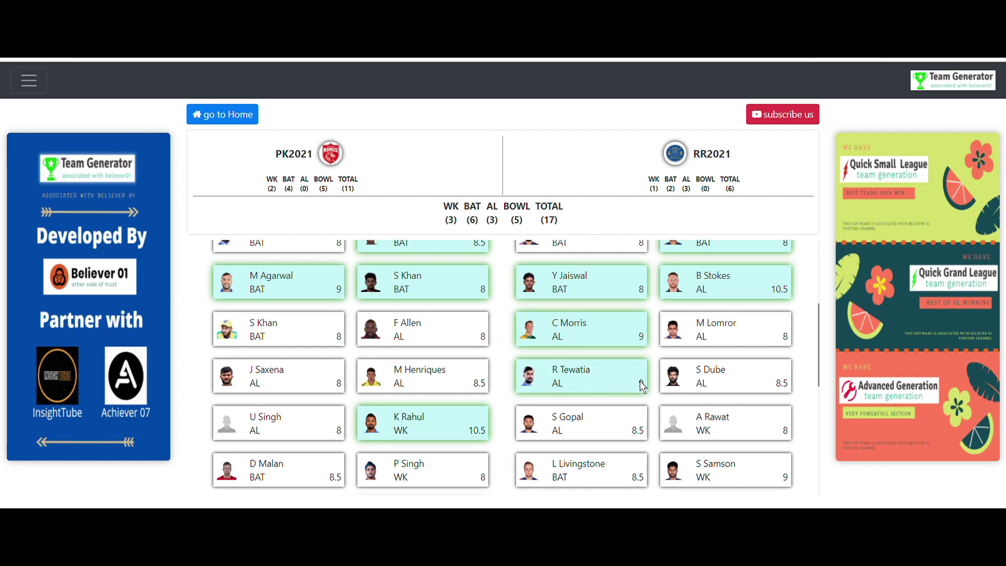
pyautogui.click(691, 388)
pyautogui.scroll(-1, 613, 425)
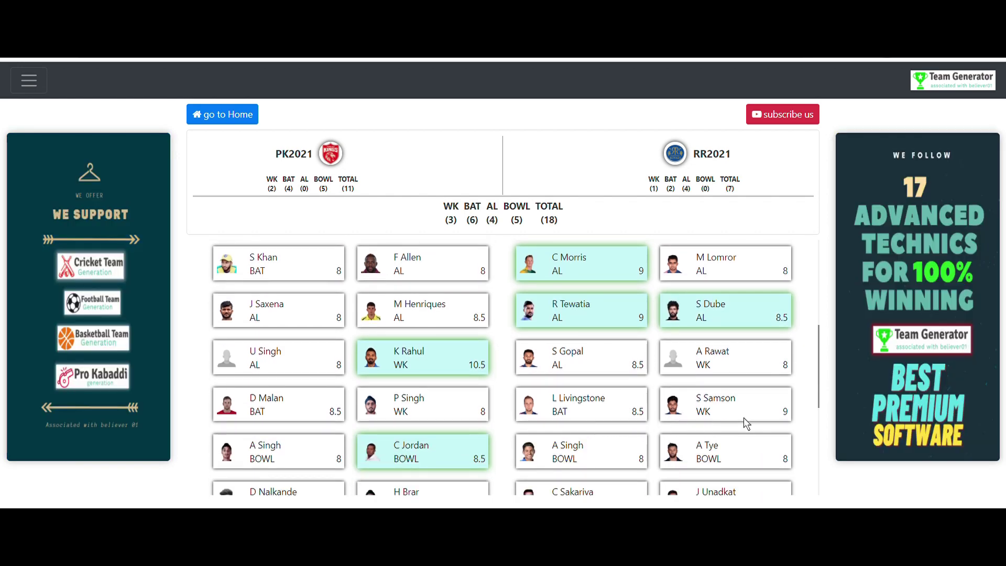
pyautogui.click(701, 419)
pyautogui.click(587, 370)
pyautogui.scroll(-4, 586, 370)
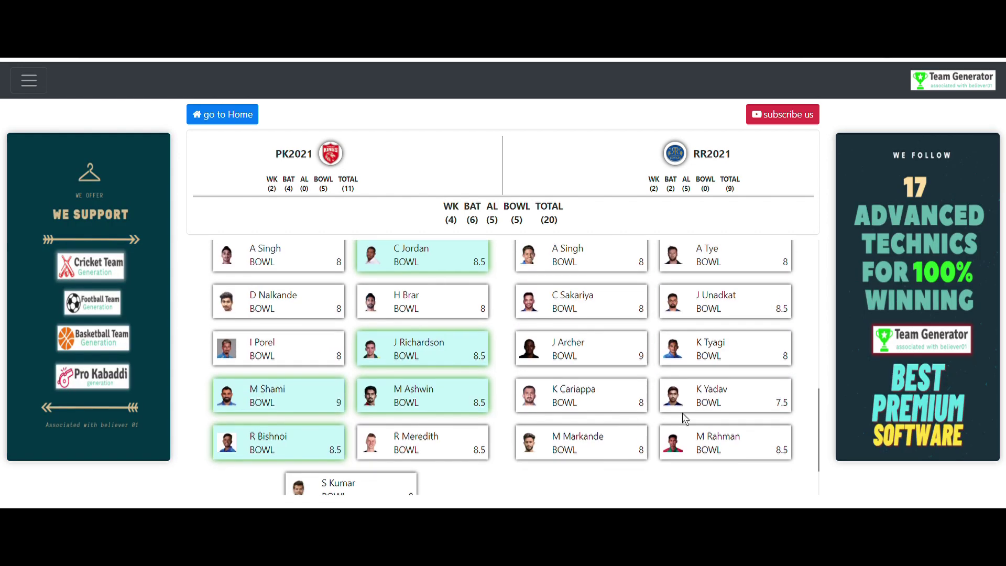
pyautogui.click(717, 314)
pyautogui.click(709, 271)
pyautogui.scroll(-2, 493, 447)
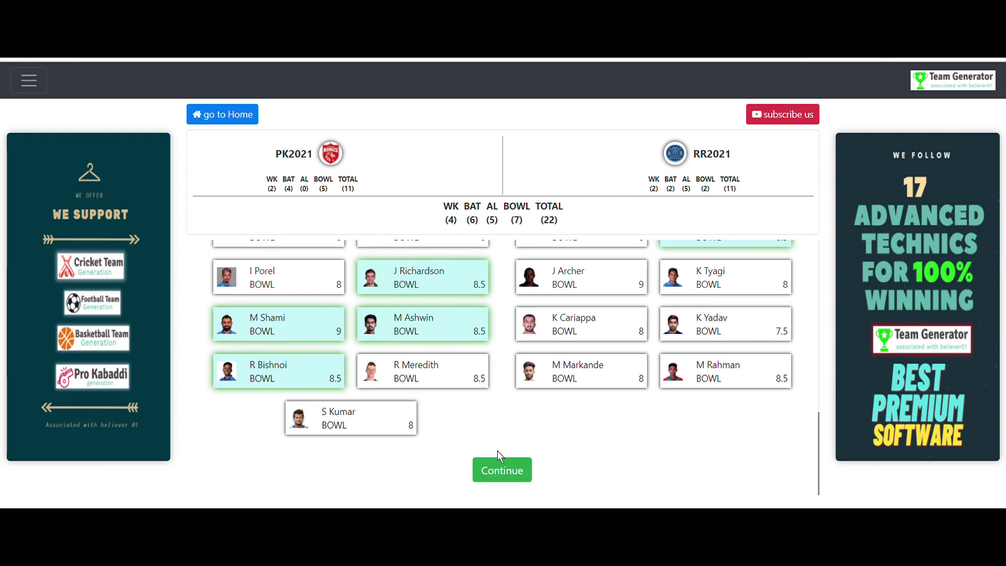
# Mark J Buttler and K Rahul as fixed players in every team
pyautogui.click(516, 469)
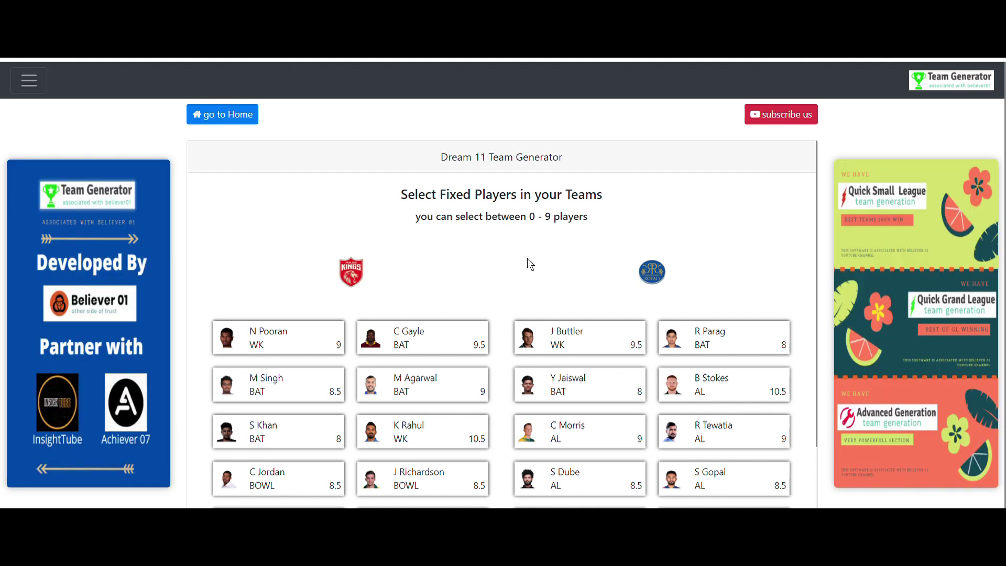
pyautogui.scroll(-3, 526, 273)
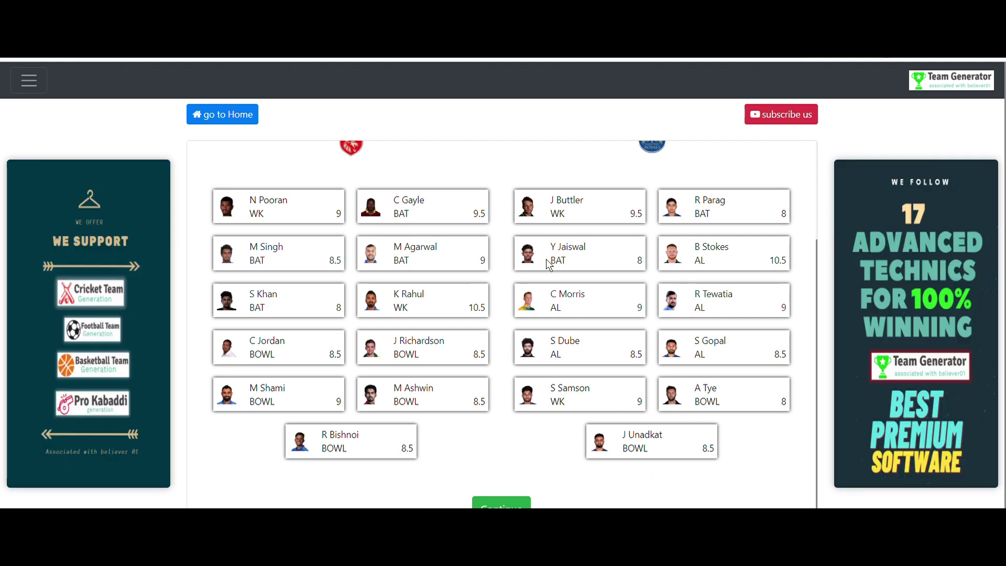
pyautogui.scroll(3, 516, 351)
pyautogui.click(567, 330)
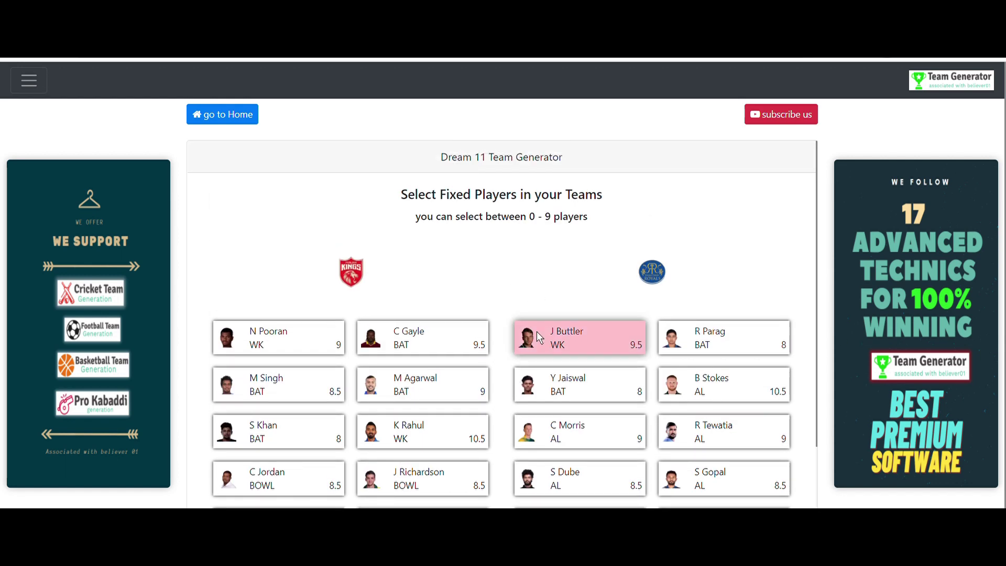
pyautogui.scroll(-3, 567, 330)
pyautogui.click(424, 311)
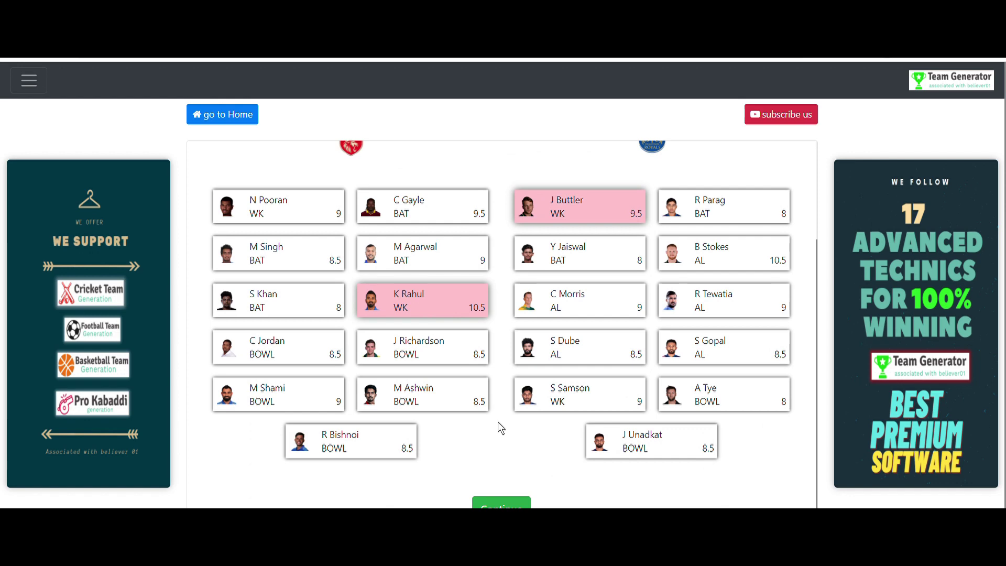
pyautogui.scroll(3, 502, 455)
pyautogui.scroll(-3, 498, 448)
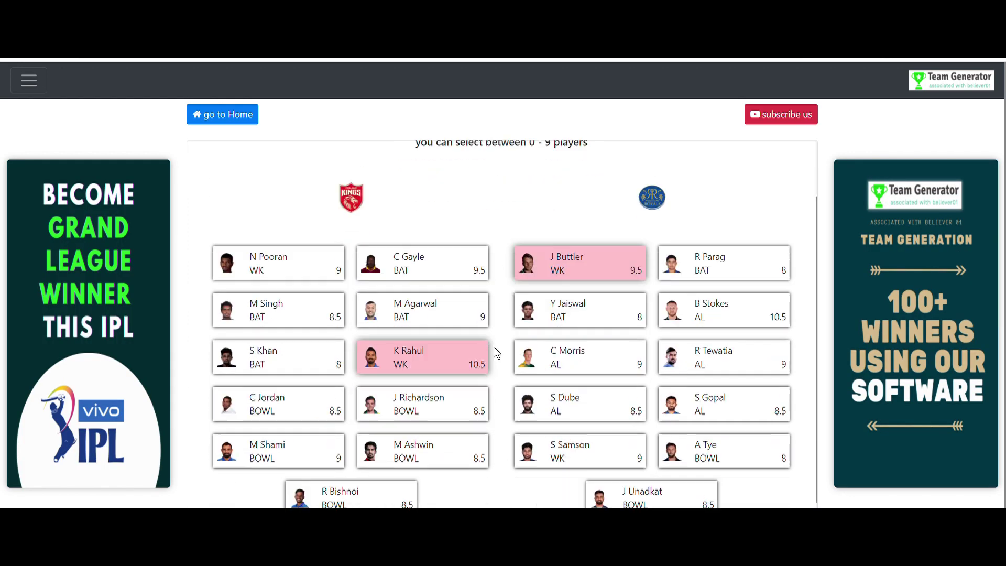
pyautogui.scroll(-1, 495, 444)
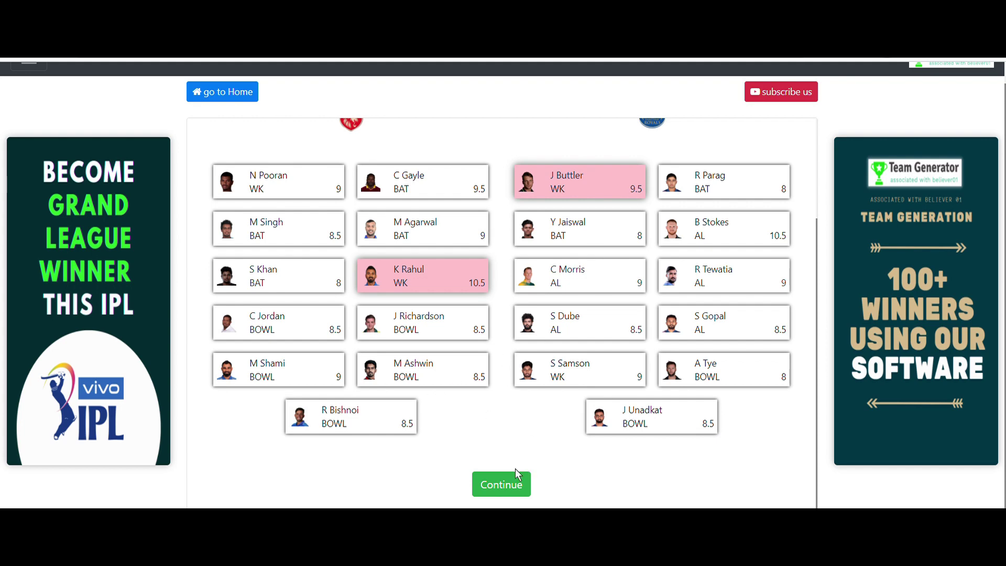
pyautogui.click(516, 500)
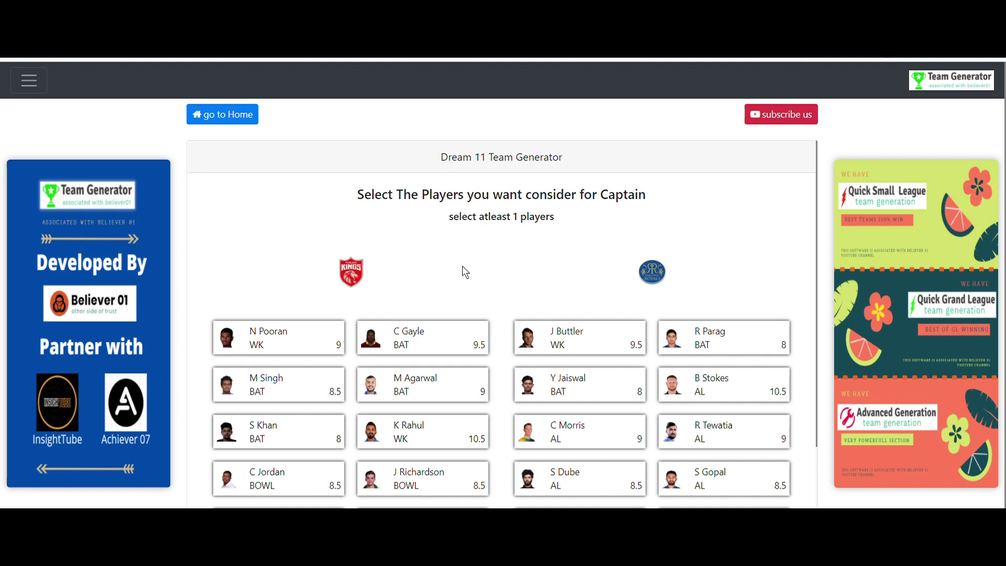
# Make C Gayle, M Agarwal and K Rahul captain candidates
pyautogui.scroll(-3, 456, 257)
pyautogui.click(427, 209)
pyautogui.click(422, 262)
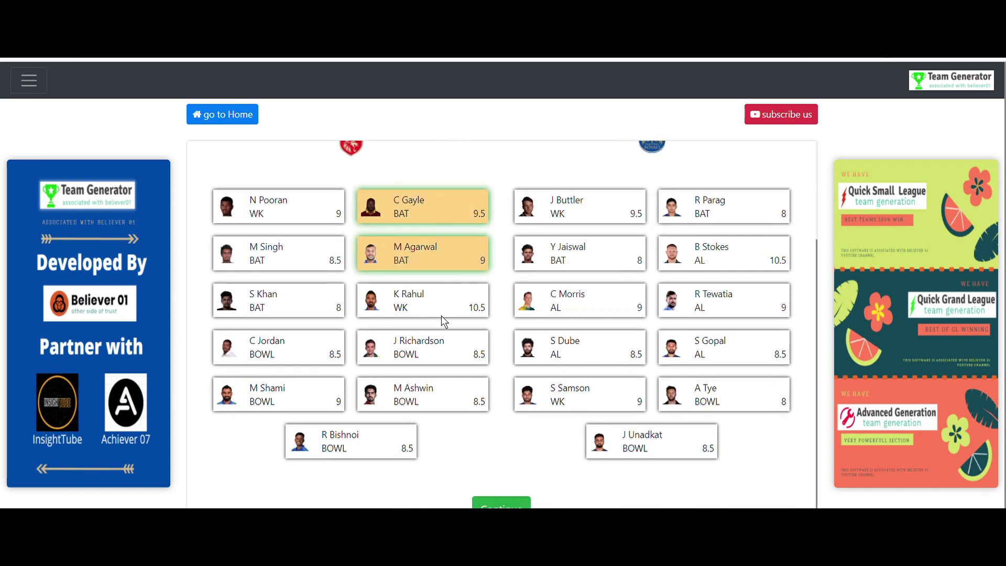
pyautogui.click(433, 307)
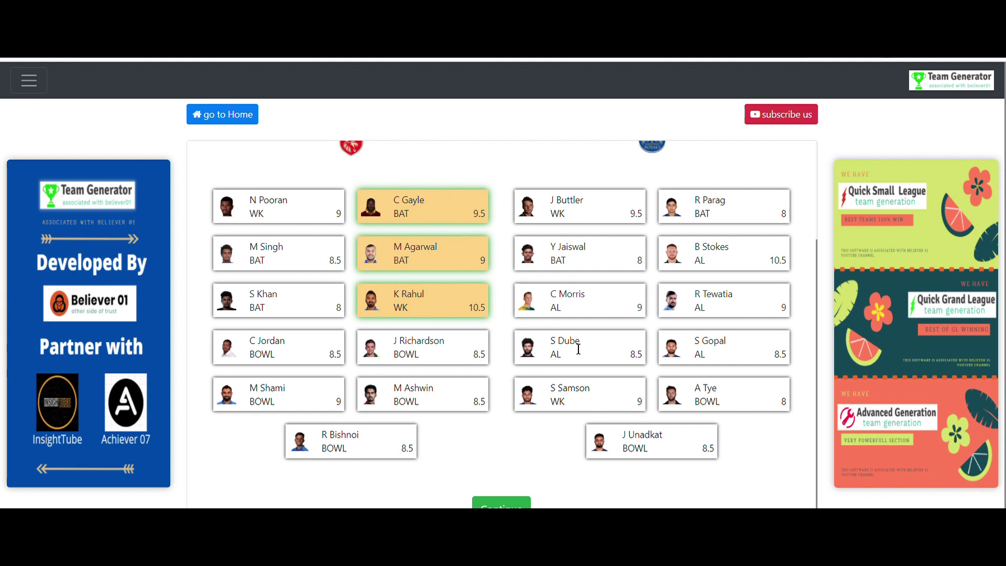
pyautogui.scroll(3, 495, 360)
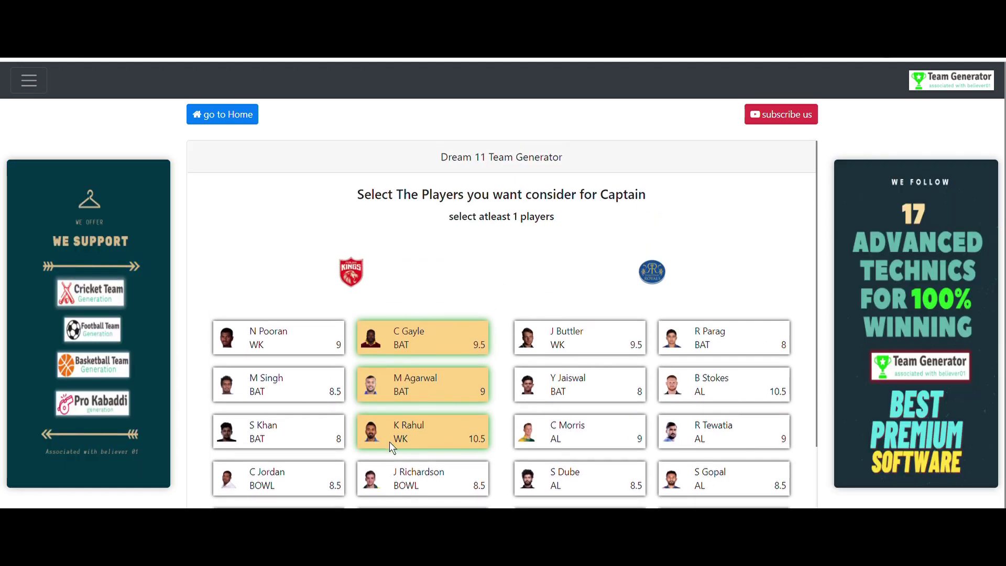
pyautogui.scroll(-2, 532, 286)
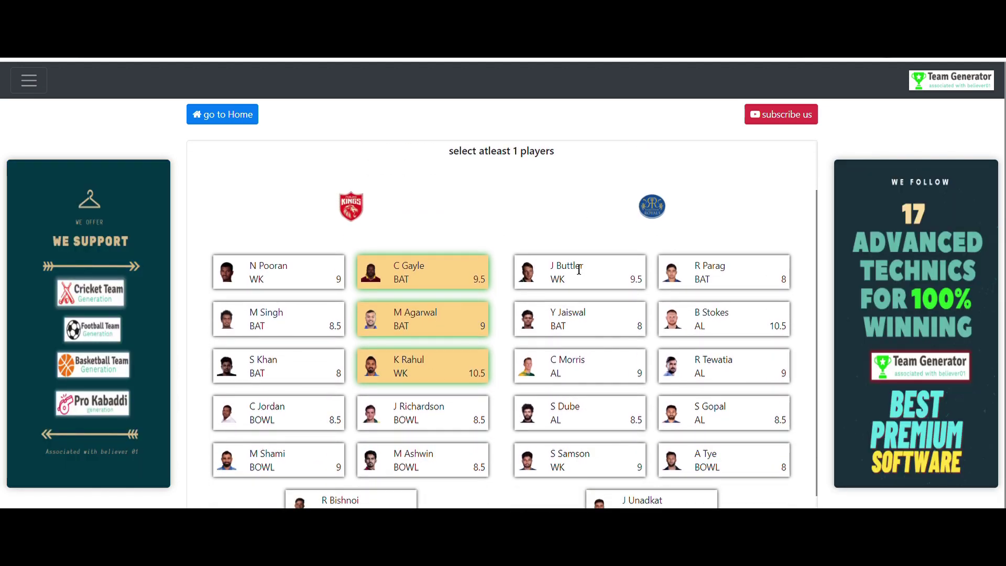
# Add J Buttler, B Stokes and S Samson as captain candidates and continue
pyautogui.click(576, 271)
pyautogui.click(708, 320)
pyautogui.scroll(-2, 573, 358)
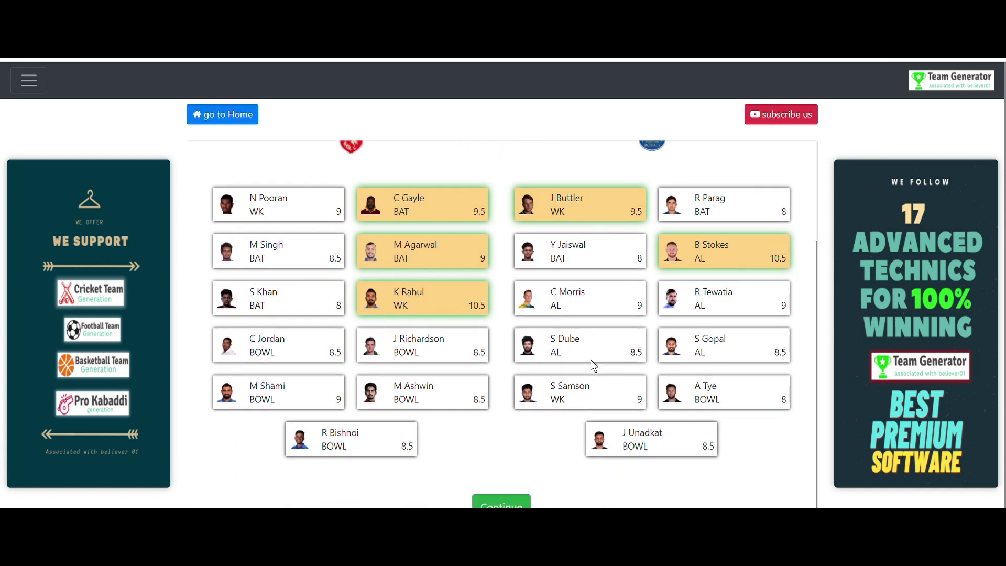
pyautogui.click(568, 403)
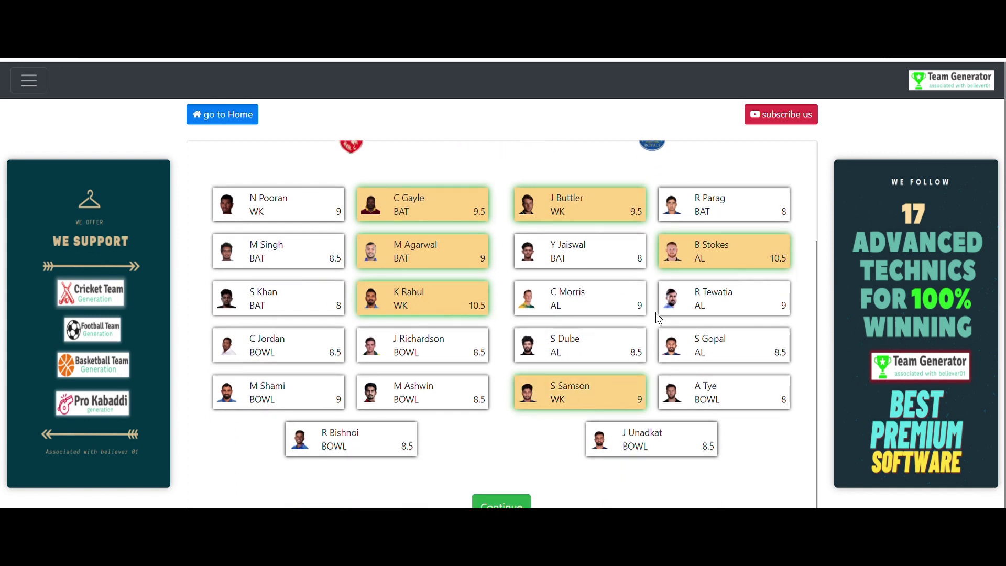
pyautogui.scroll(-1, 576, 340)
pyautogui.scroll(3, 593, 276)
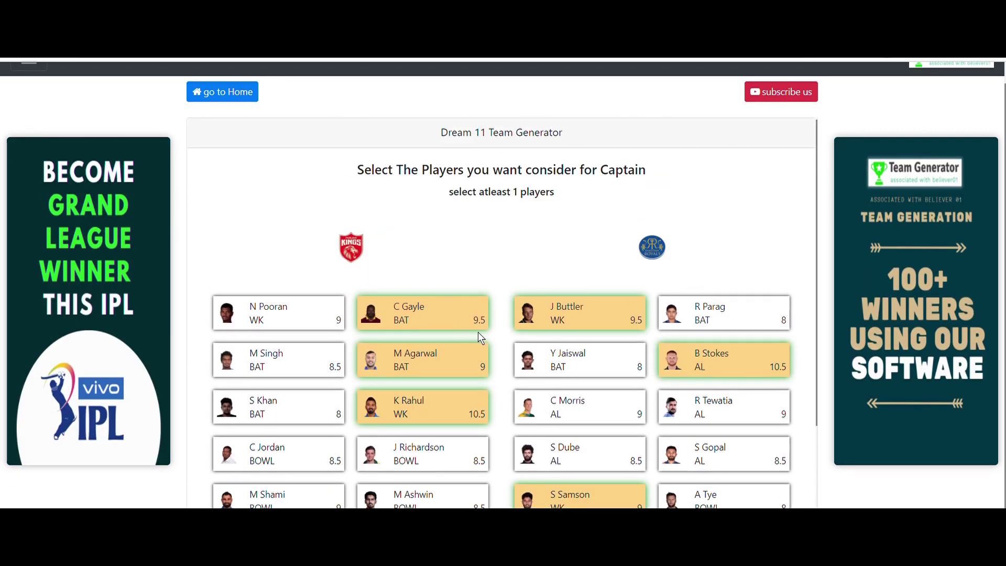
pyautogui.scroll(-4, 480, 337)
pyautogui.click(508, 486)
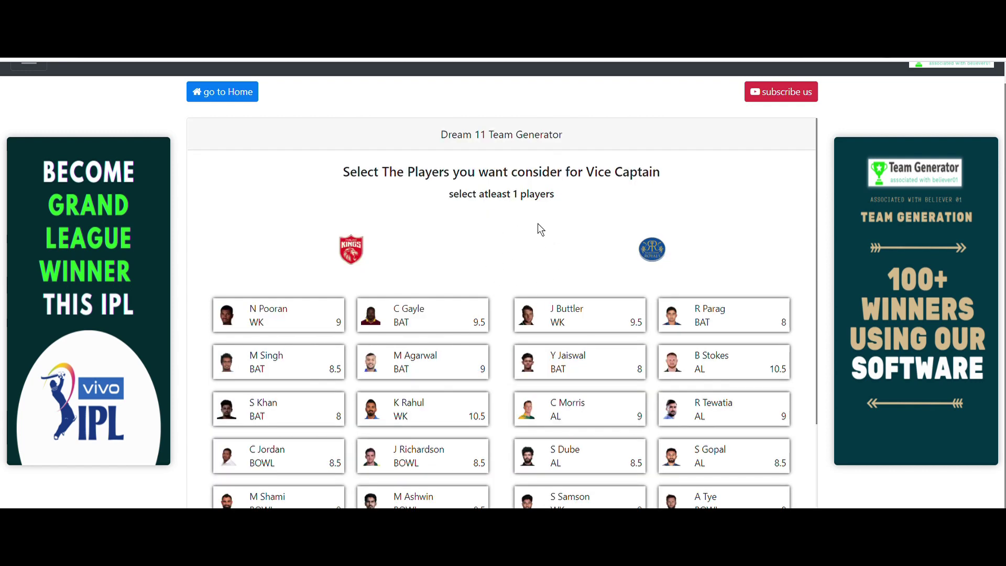
# Mark C Gayle, M Agarwal, K Rahul, M Shami and N Pooran as vice-captain candidates
pyautogui.scroll(-3, 474, 233)
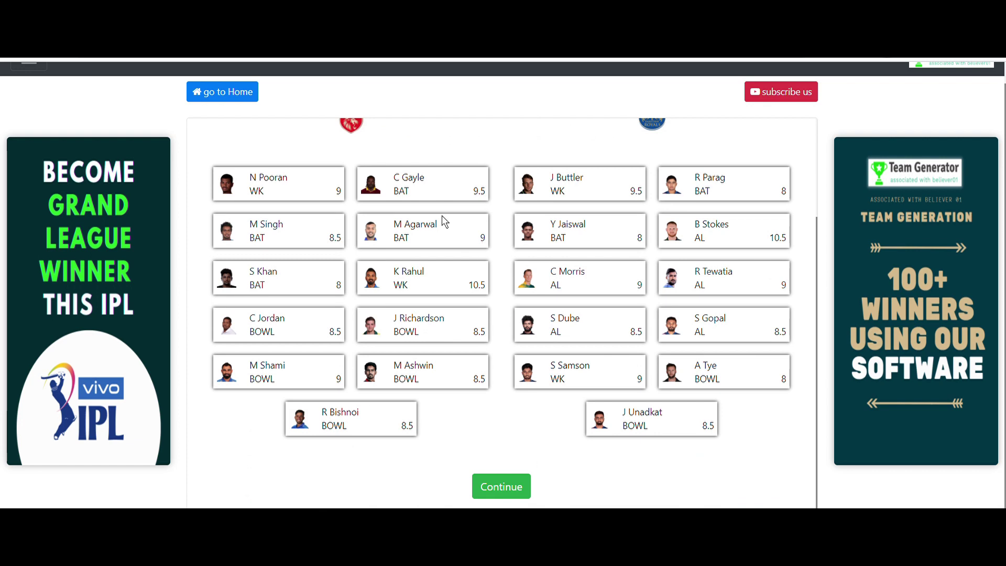
pyautogui.click(428, 191)
pyautogui.click(419, 238)
pyautogui.click(430, 286)
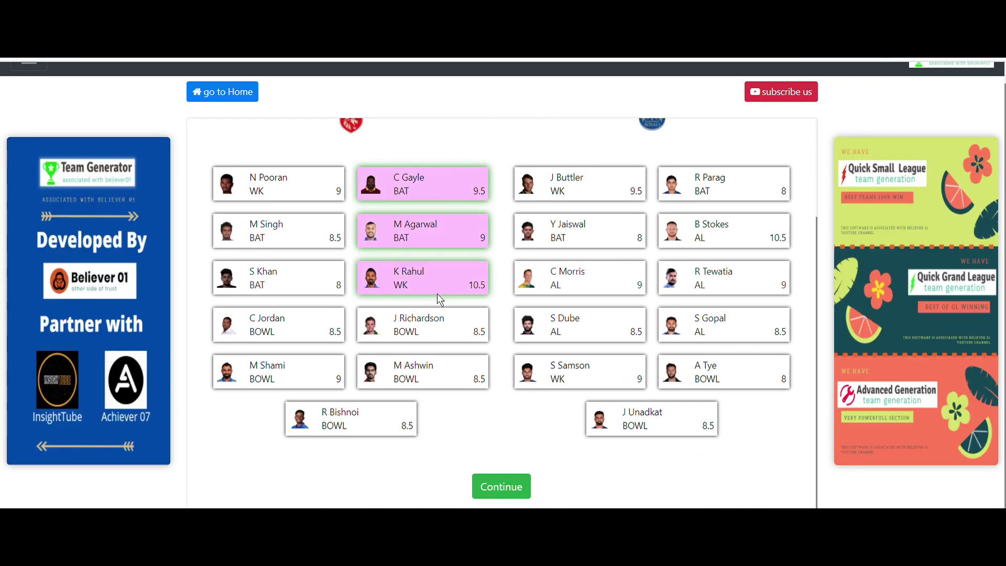
pyautogui.click(307, 376)
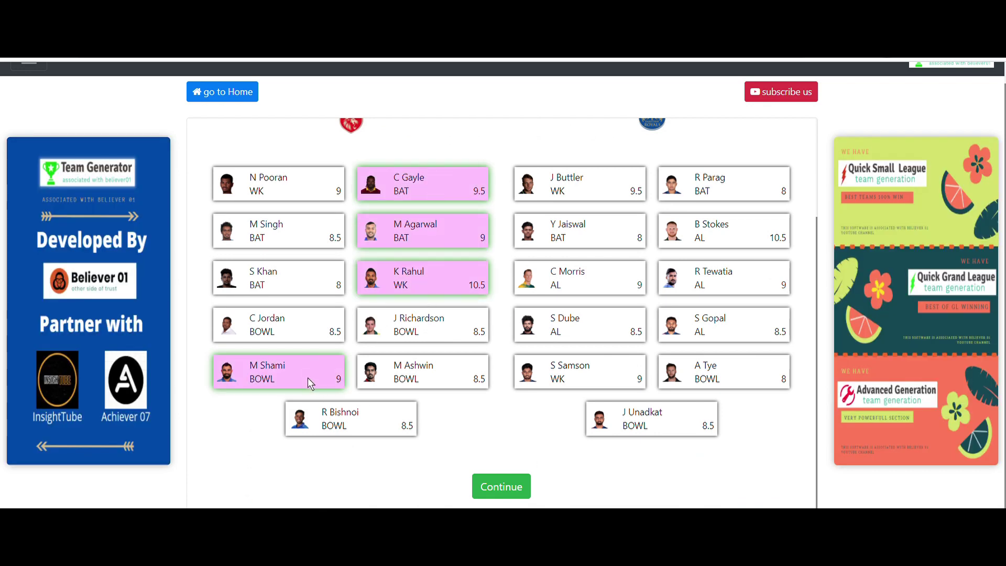
pyautogui.click(293, 191)
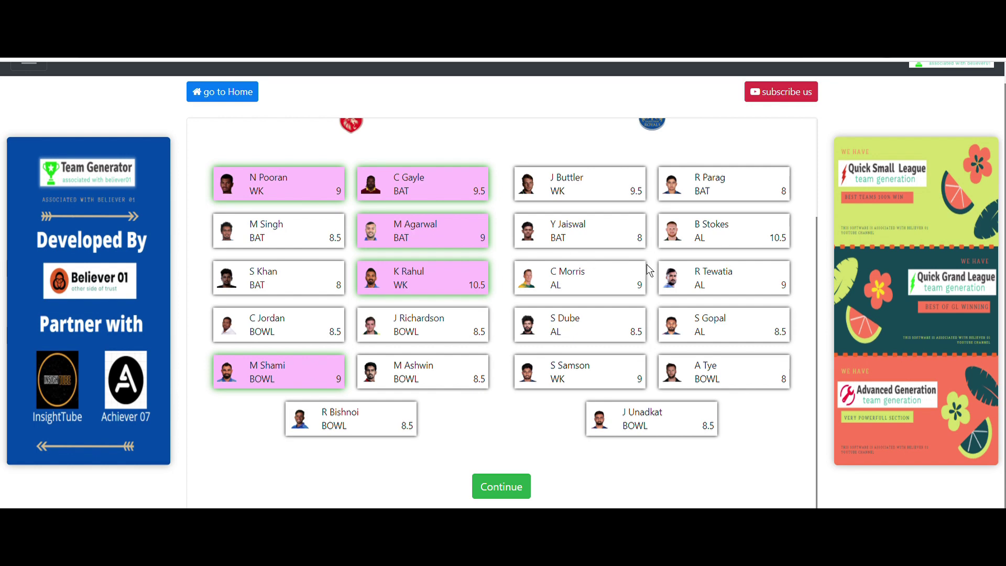
# Add B Stokes, J Buttler, C Morris and S Samson as vice-captain candidates and continue
pyautogui.scroll(3, 642, 231)
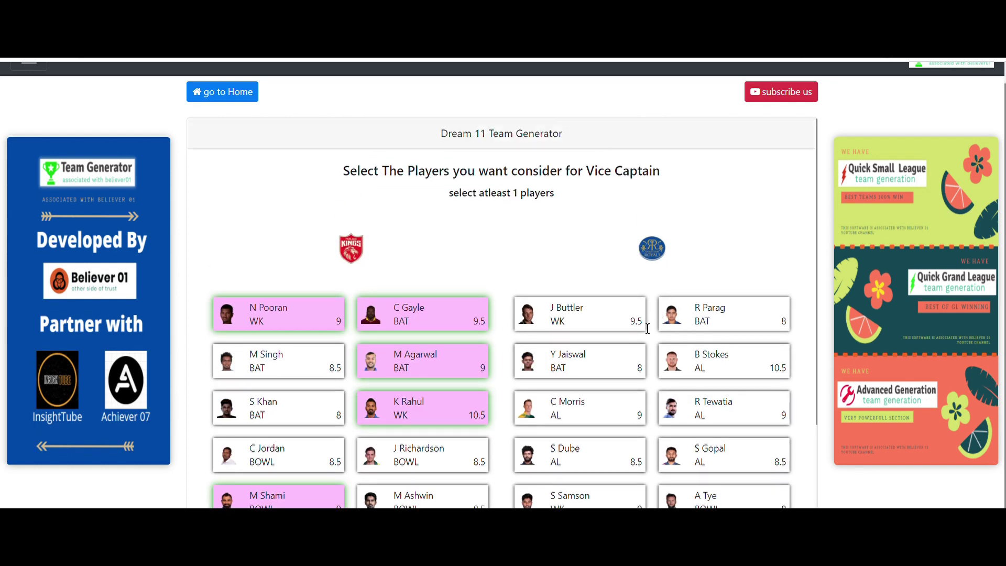
pyautogui.scroll(-1, 648, 325)
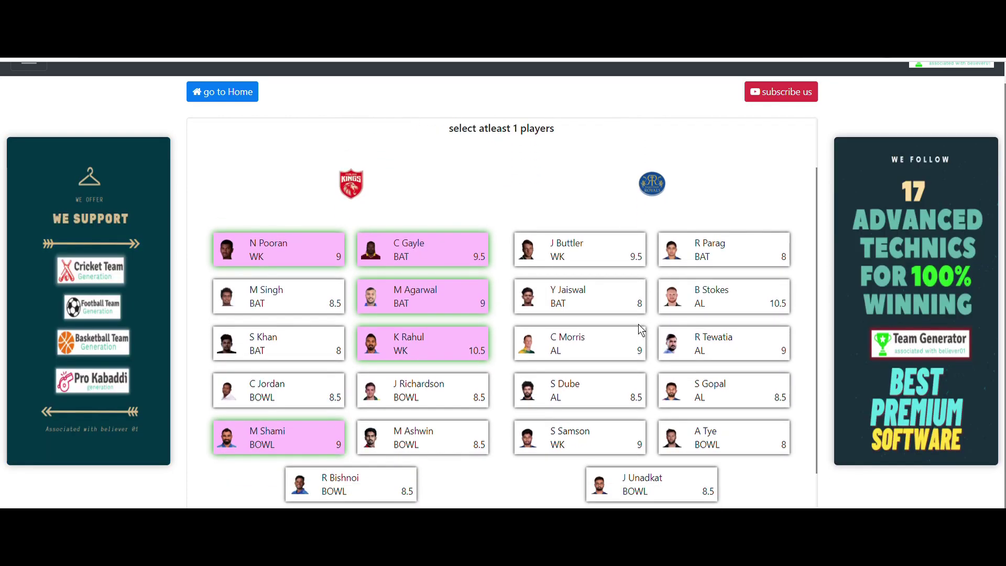
pyautogui.click(743, 291)
pyautogui.click(606, 261)
pyautogui.click(584, 347)
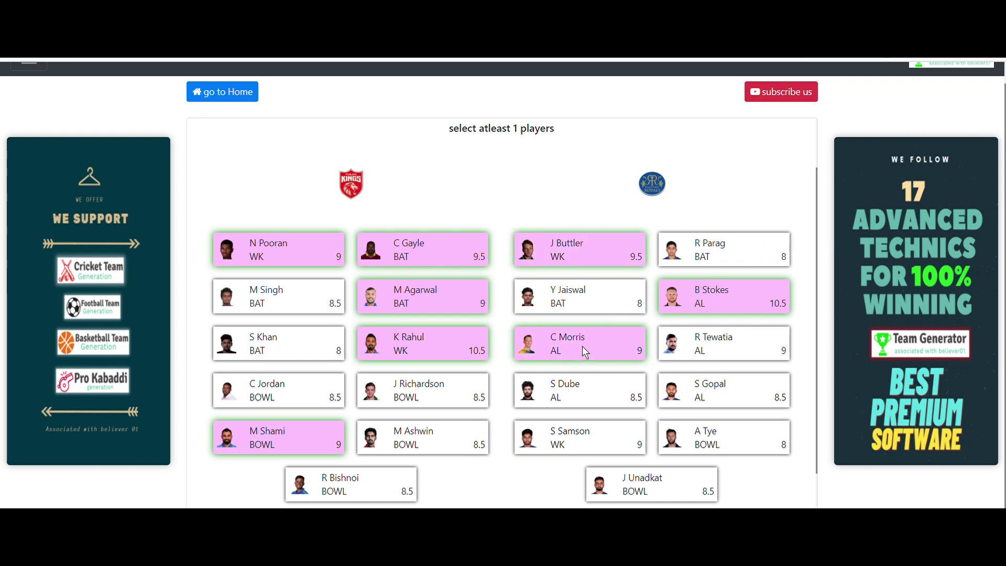
pyautogui.click(590, 445)
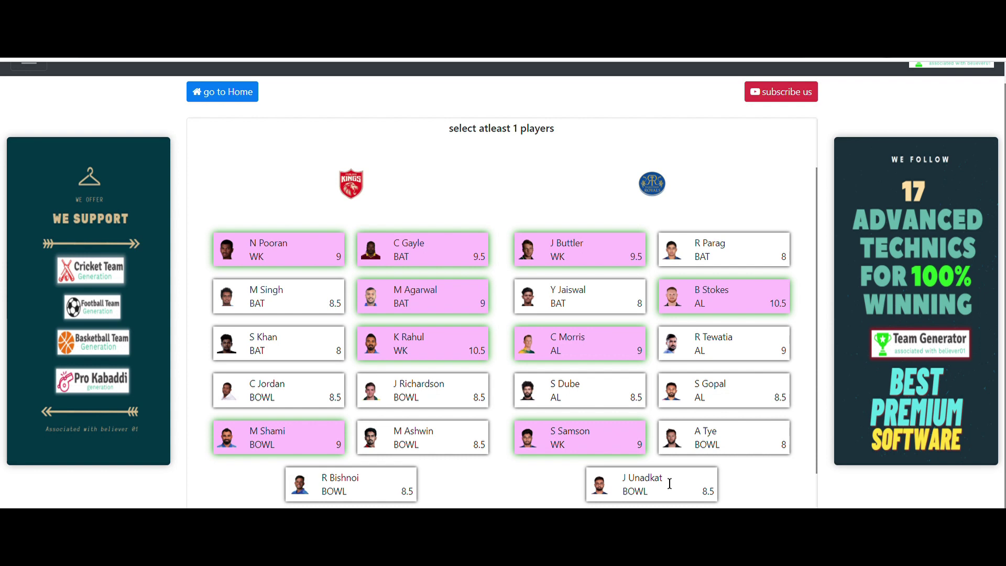
pyautogui.scroll(-2, 587, 387)
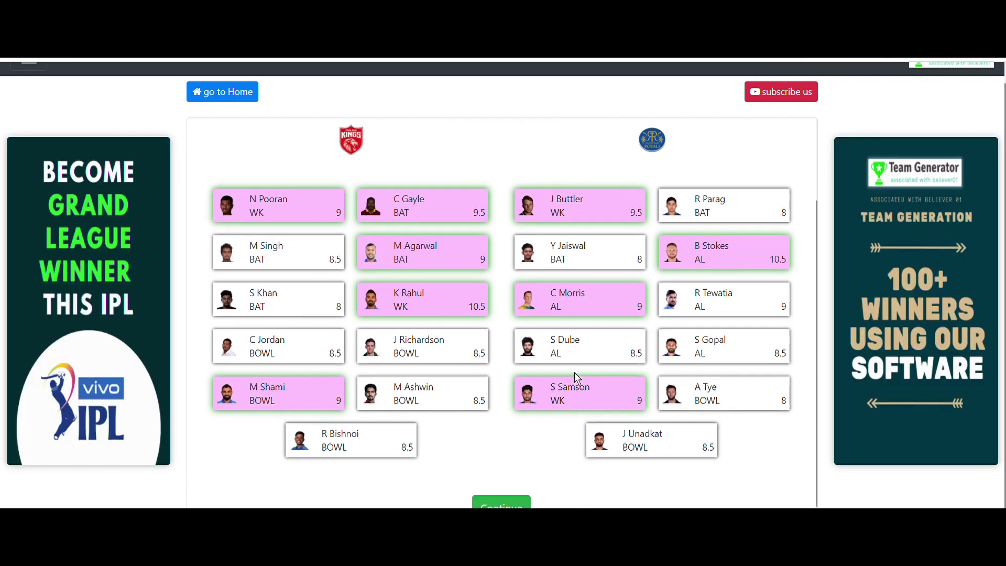
pyautogui.click(500, 495)
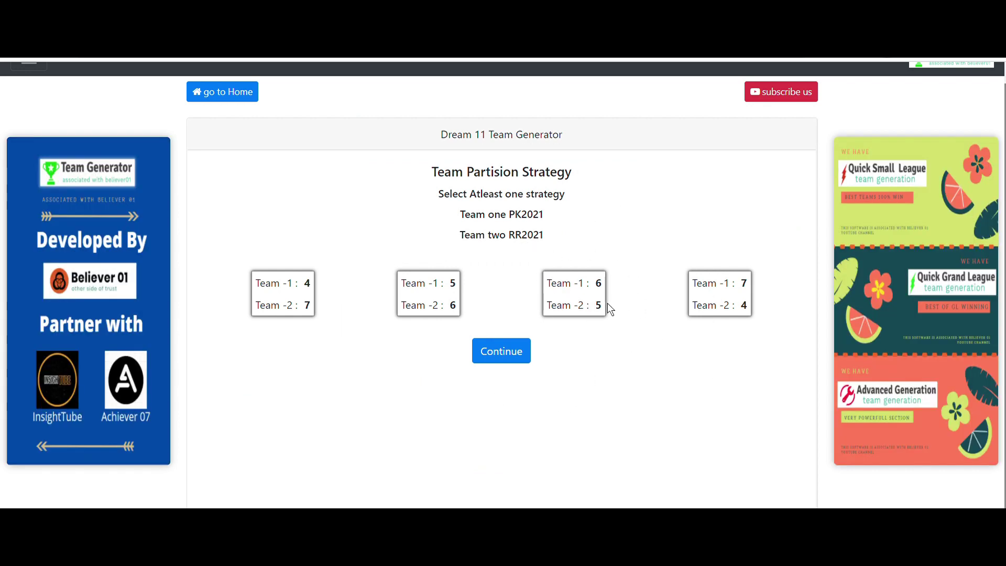
# Allow the 6–5 and 7–4 team splits
pyautogui.click(592, 306)
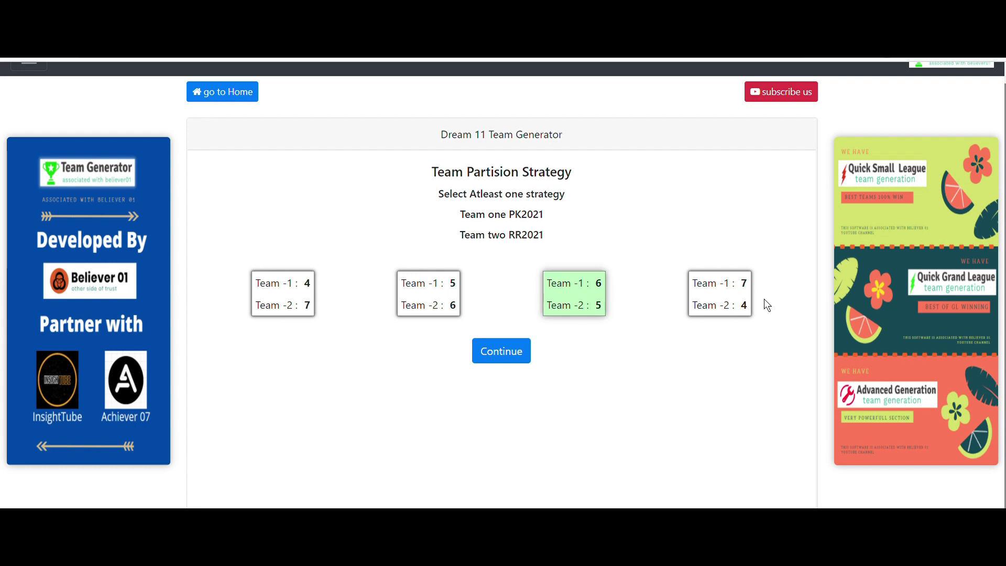
pyautogui.click(736, 294)
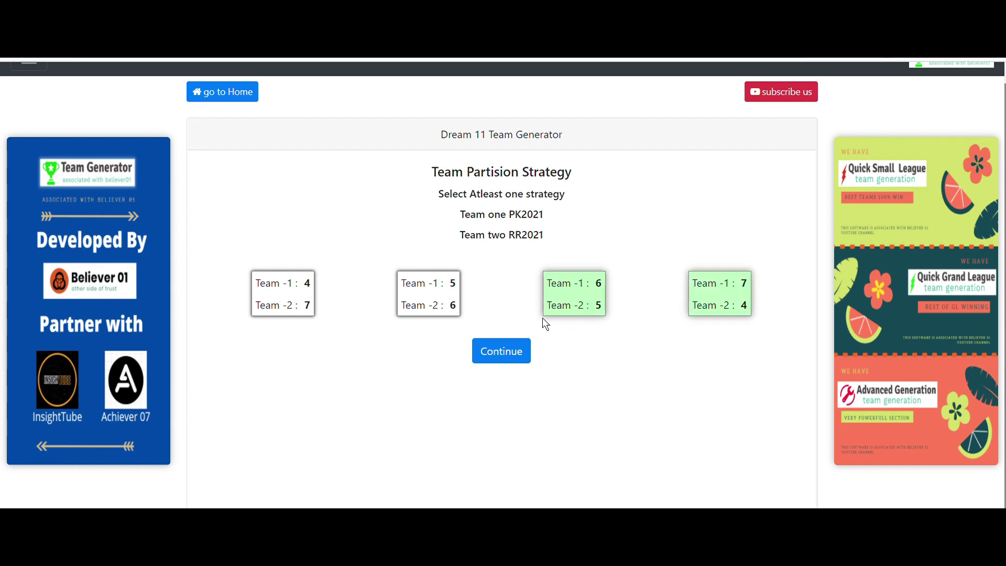
pyautogui.click(518, 360)
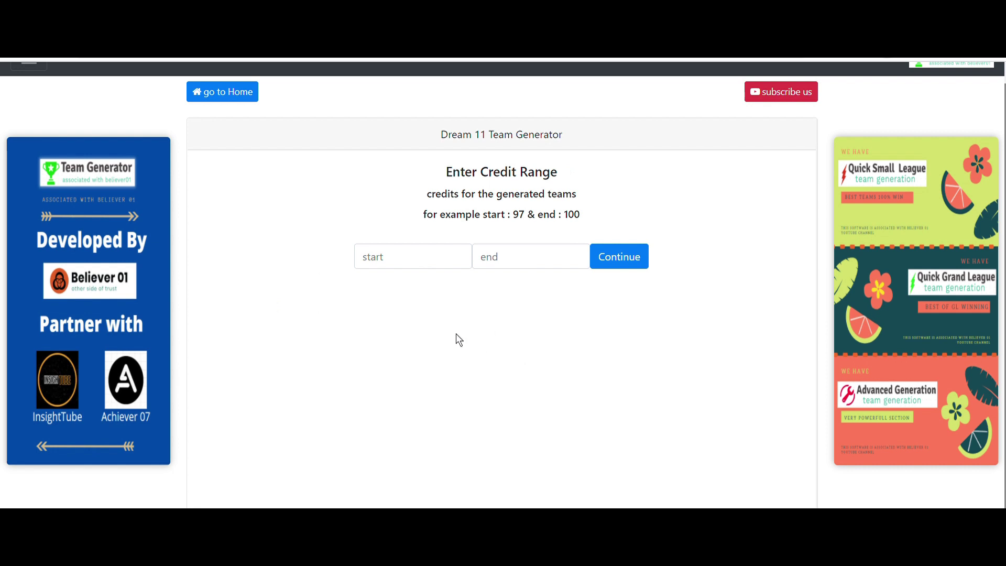
# Set the credit range from 99 to 100
pyautogui.click(387, 267)
pyautogui.write('99')
pyautogui.click(513, 270)
pyautogui.write('100')
pyautogui.click(597, 267)
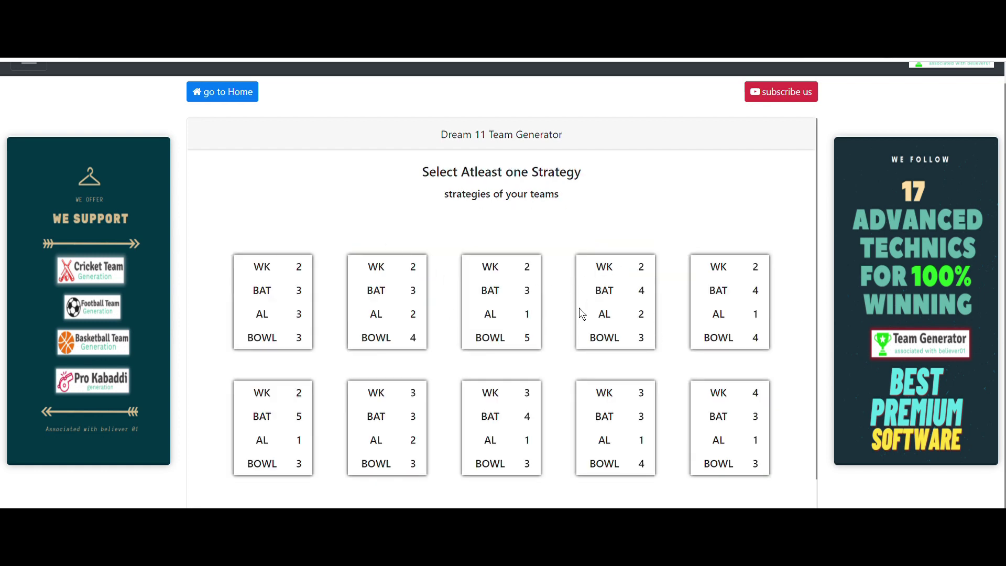
# Choose the 2-4-2-3, 2-4-1-4 and 3-3-2-3 role strategies
pyautogui.click(633, 301)
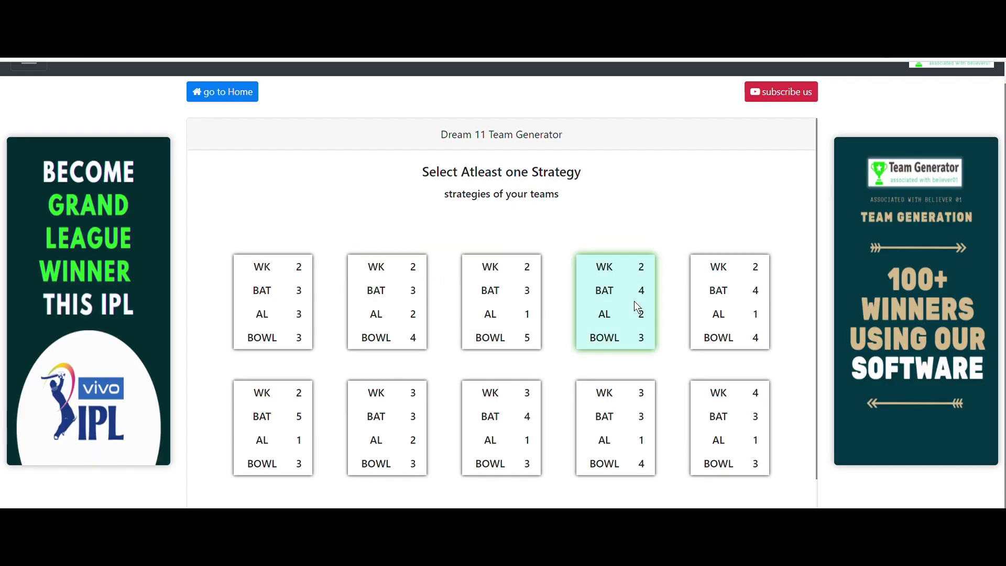
pyautogui.click(747, 306)
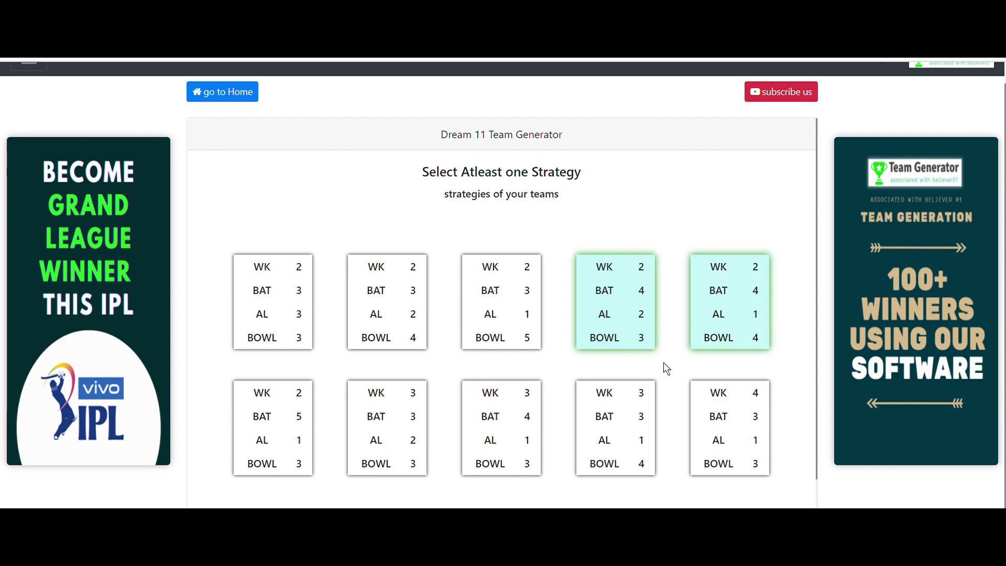
pyautogui.scroll(-1, 645, 369)
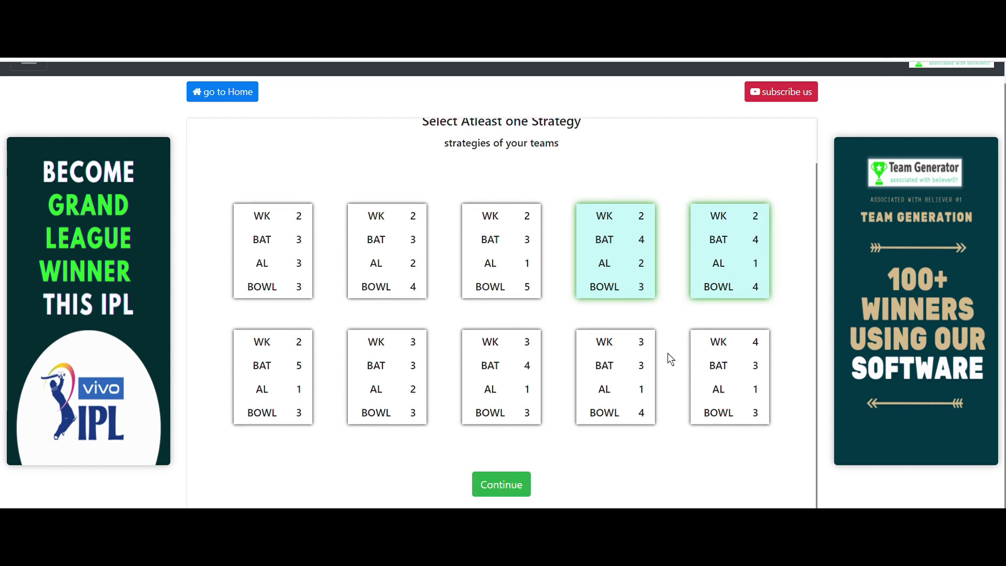
pyautogui.click(396, 398)
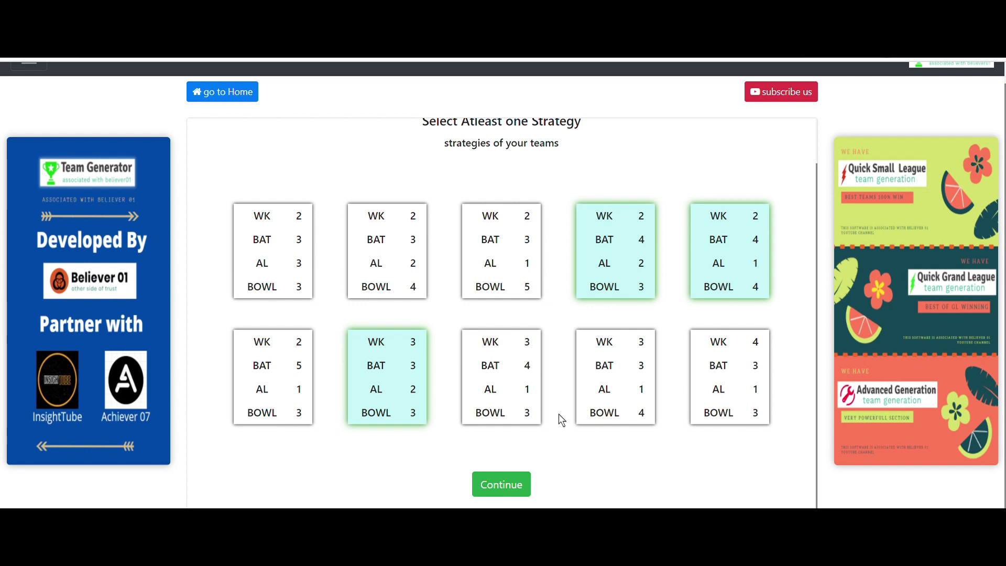
pyautogui.click(511, 487)
# Select the Number Of Teams field to enter the team count
pyautogui.click(445, 258)
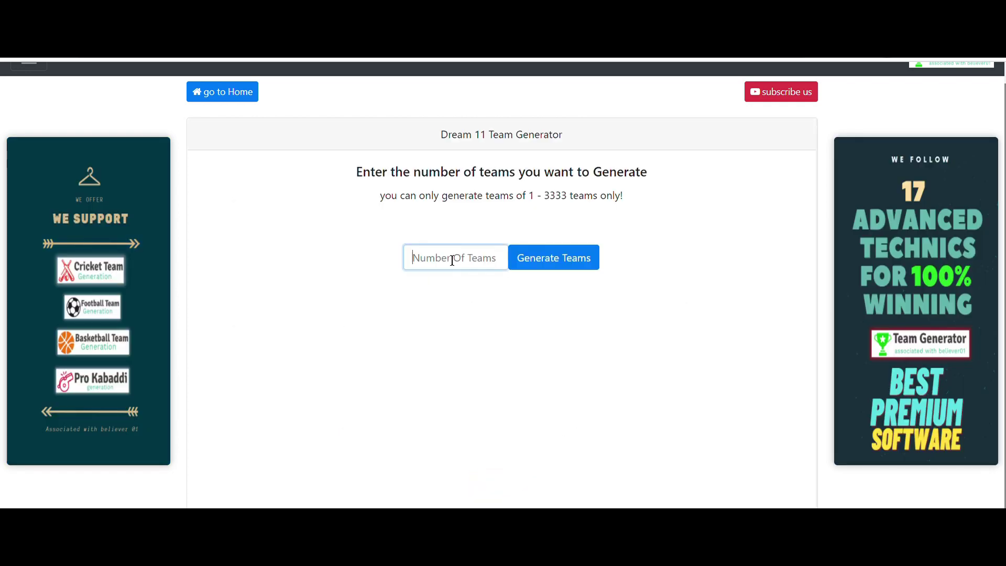
pyautogui.click(643, 367)
pyautogui.click(468, 260)
# Generate 11 teams and review cards: Teams 1–2 at 99, Team 3 at 99.5, Team 4 at 100 credits
pyautogui.write('11')
pyautogui.click(568, 267)
pyautogui.scroll(-5, 480, 359)
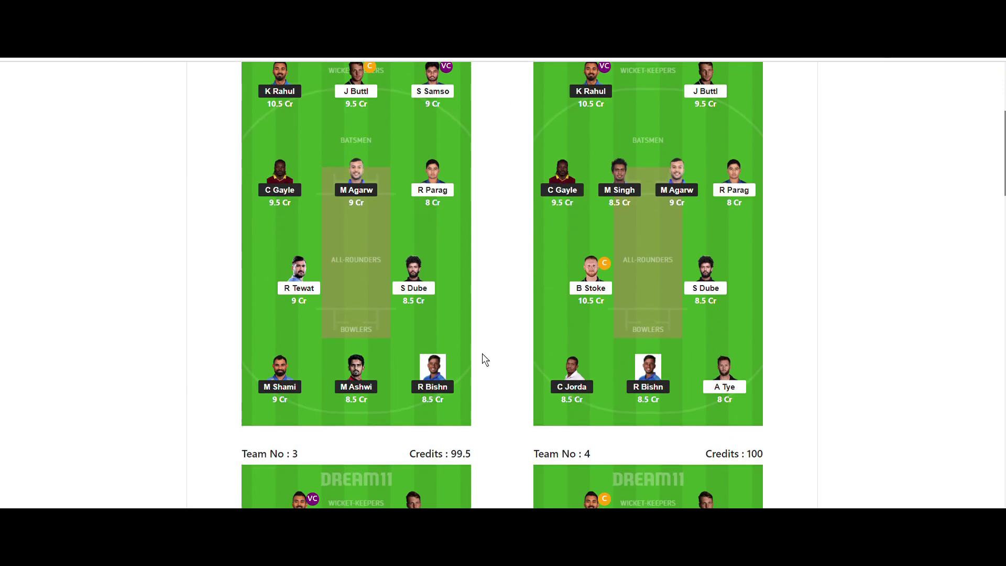
pyautogui.scroll(5, 476, 359)
pyautogui.scroll(-3, 516, 404)
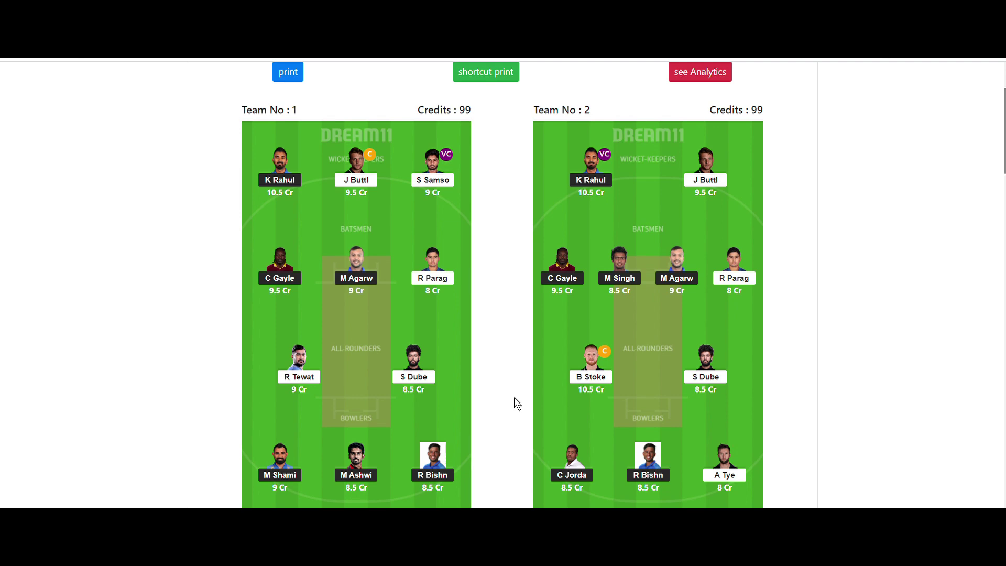
pyautogui.scroll(3, 505, 381)
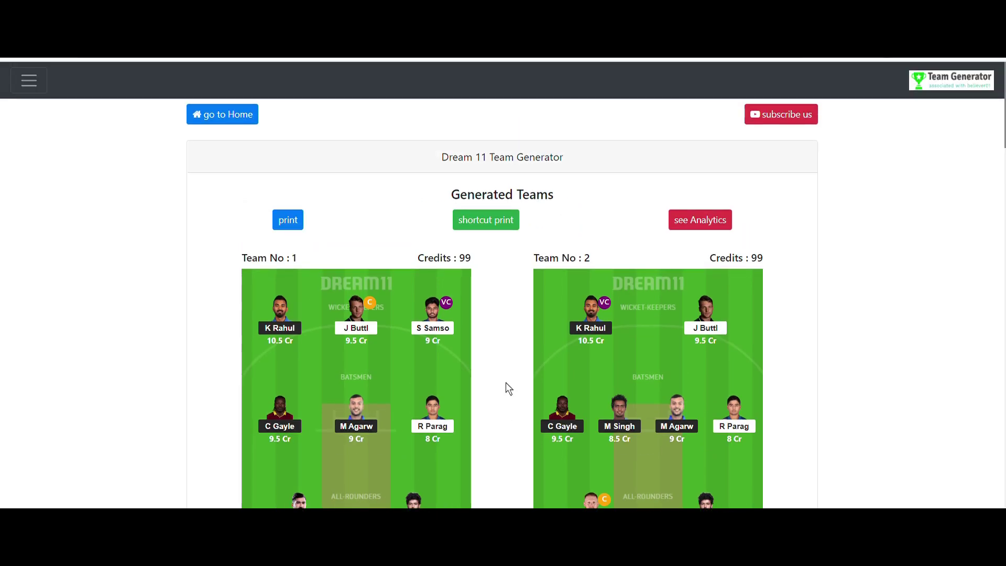
pyautogui.scroll(-9, 508, 387)
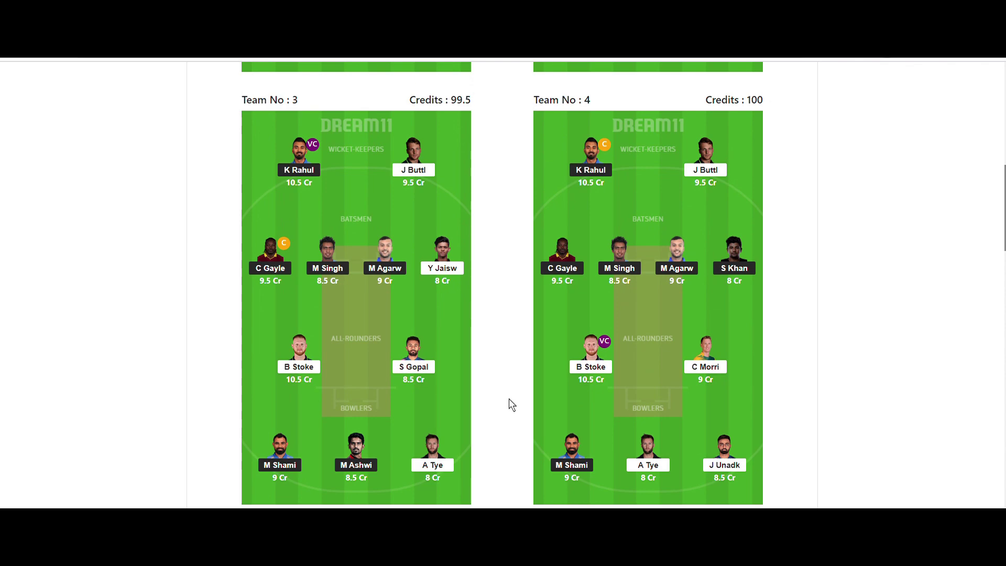
pyautogui.scroll(5, 471, 422)
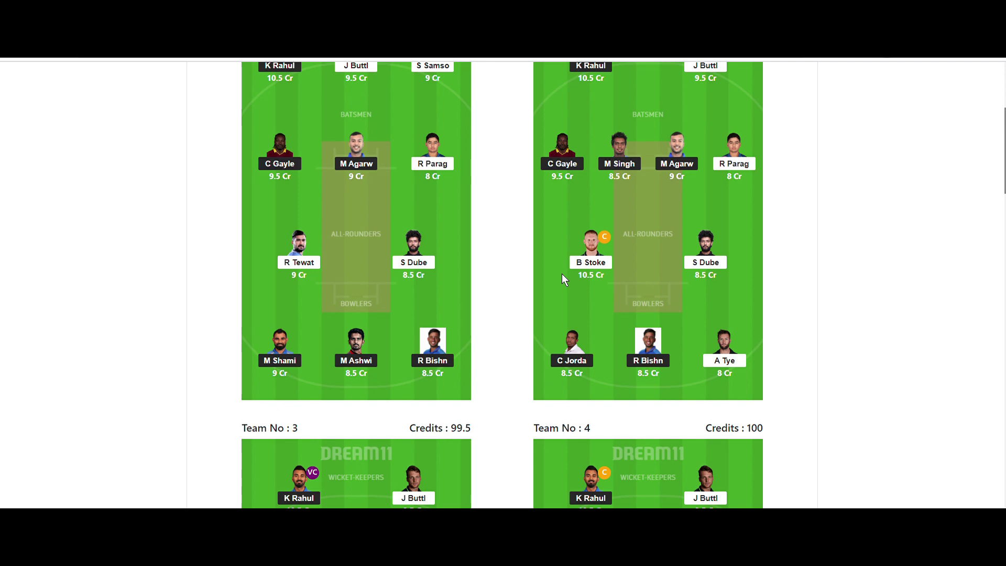
pyautogui.scroll(5, 486, 385)
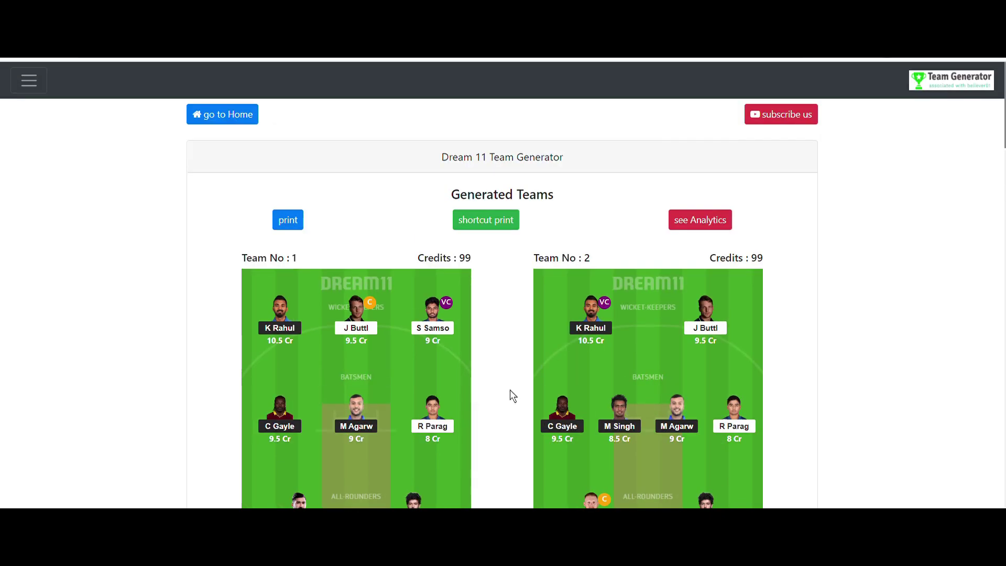
pyautogui.scroll(-7, 512, 396)
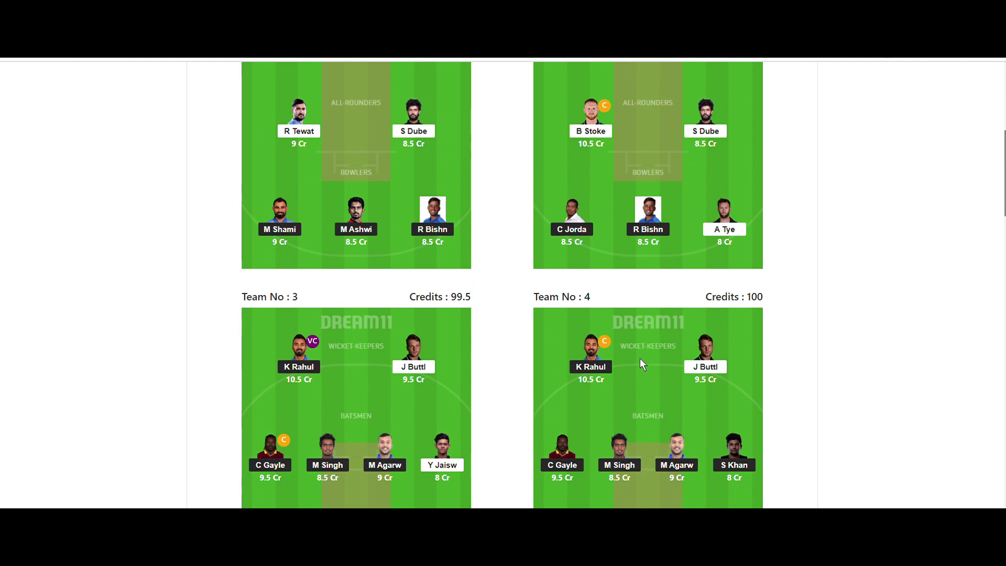